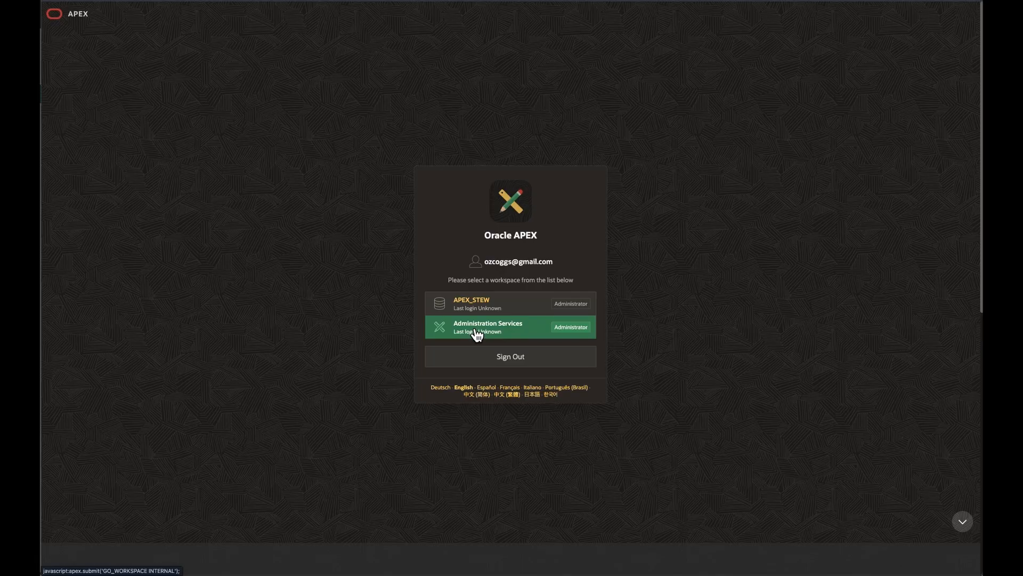
Open the APEX_STEW workspace and view the details of the signed-in account
click(474, 304)
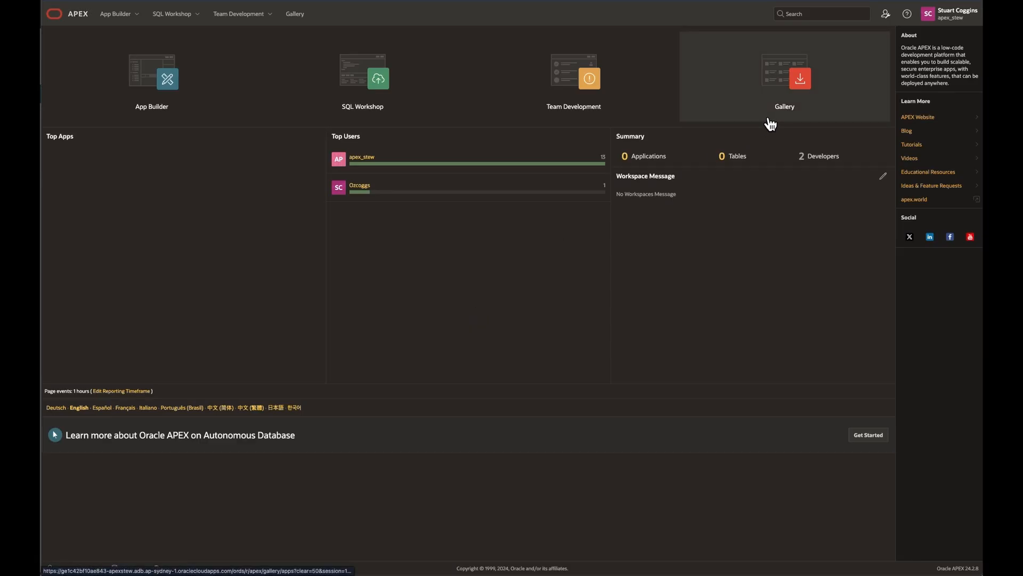
click(961, 16)
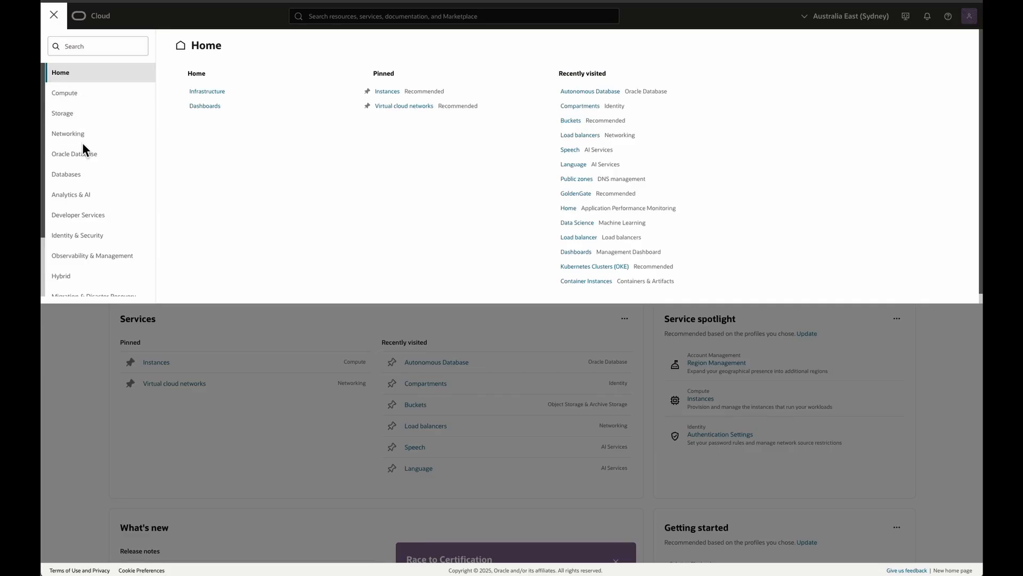
Switch to the Oracle Cloud console, open the Autonomous Database service and start creating a new database
click(81, 159)
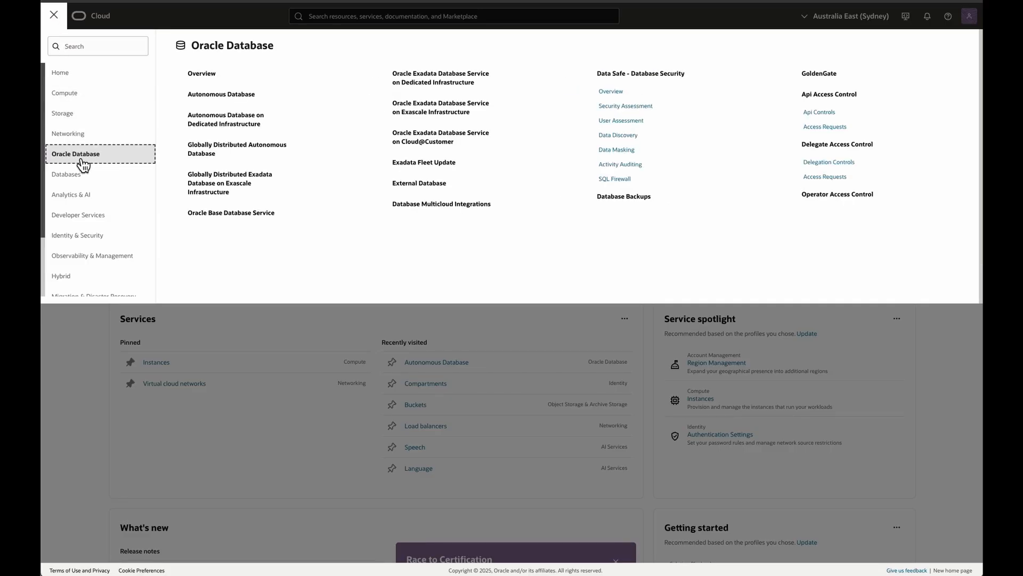
click(247, 94)
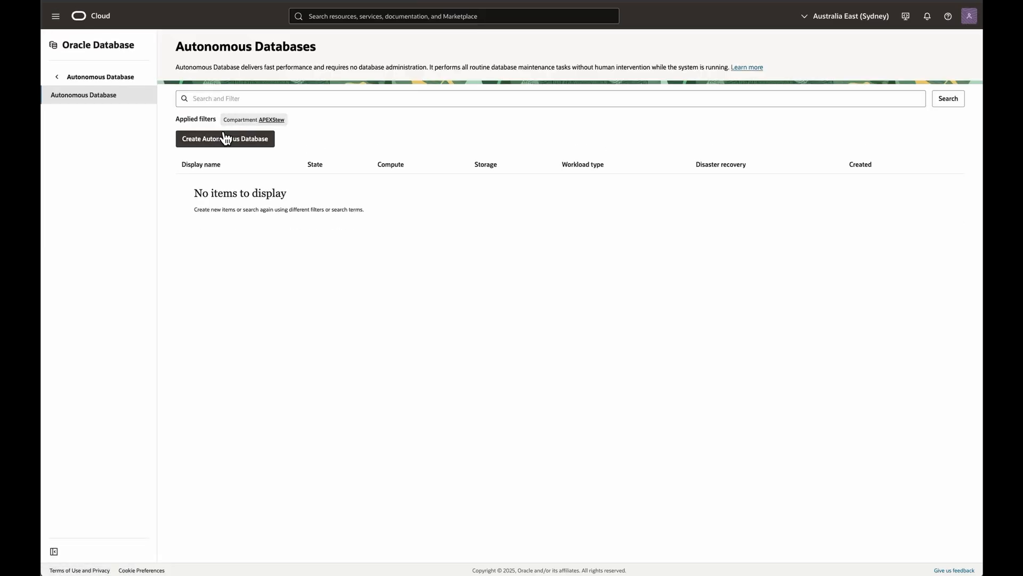
click(222, 136)
Set both the display name and the database name of the new database to APEXStew
drag(153, 106, 51, 113)
text(APEXStew)
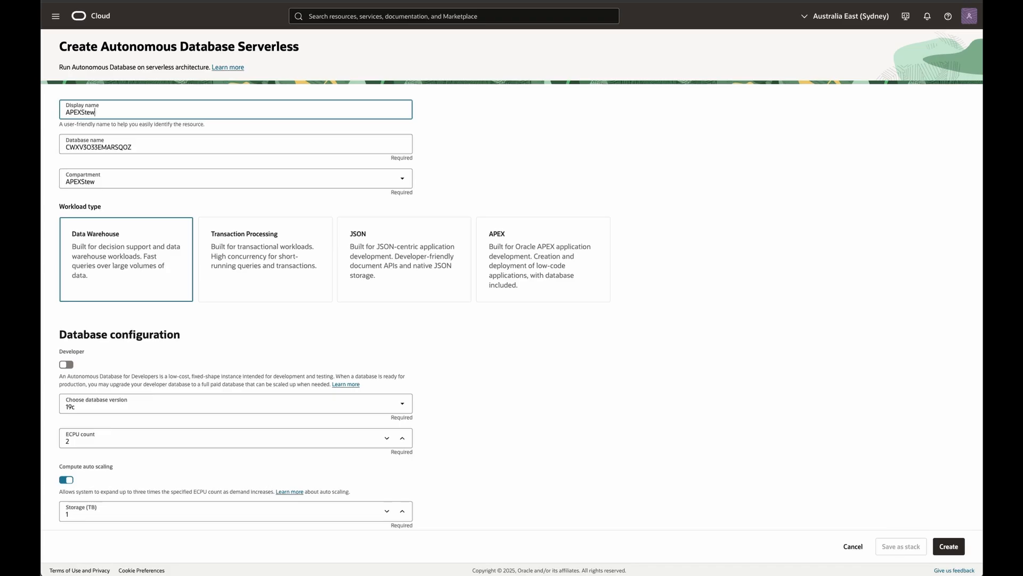
key(Tab)
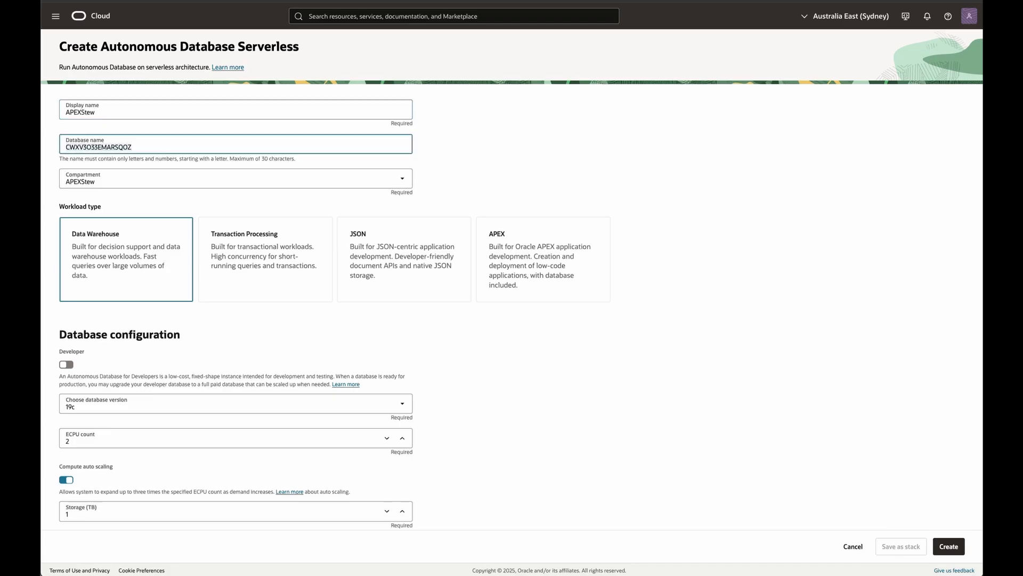
text(APEXStew)
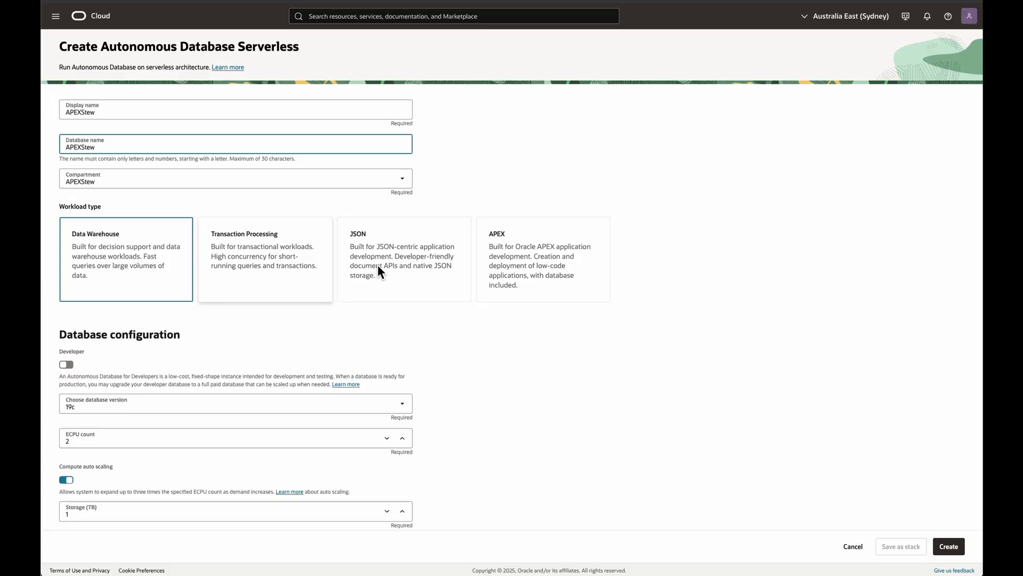
Configure the database with the APEX workload type, database version 23ai and the Developer option enabled
click(521, 267)
scroll(242, 285, down, 2)
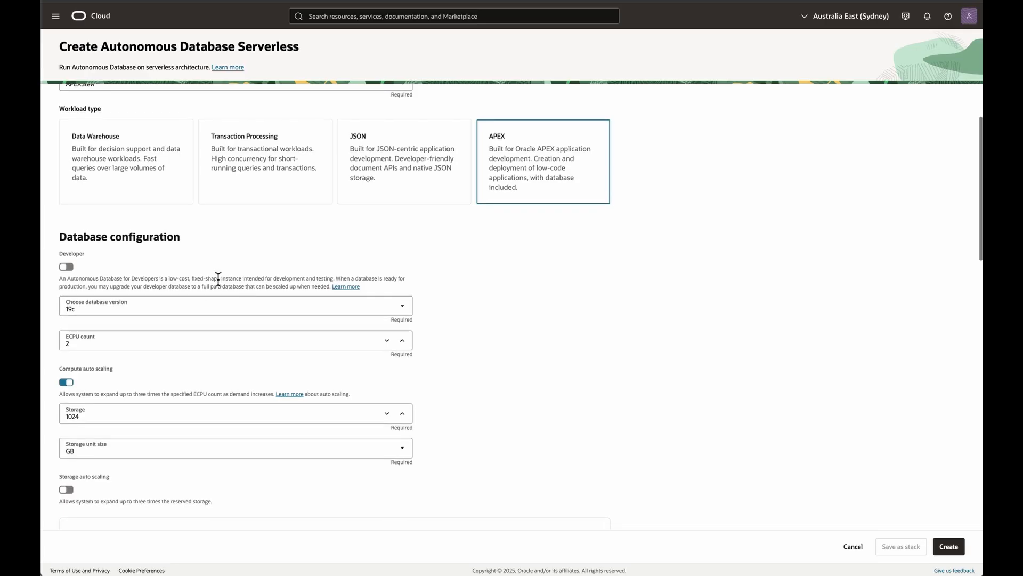
click(128, 312)
click(100, 332)
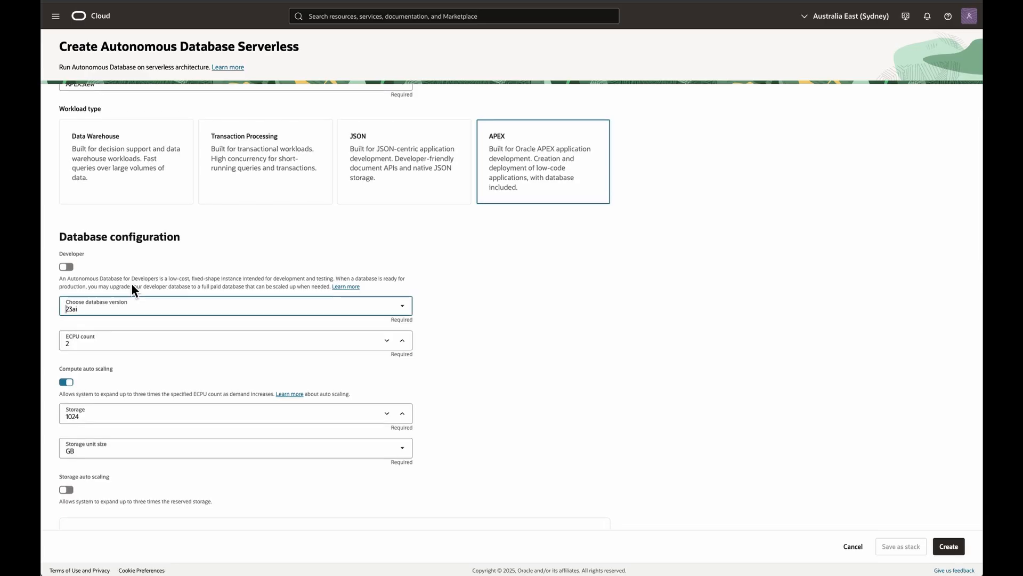
scroll(173, 265, down, 3)
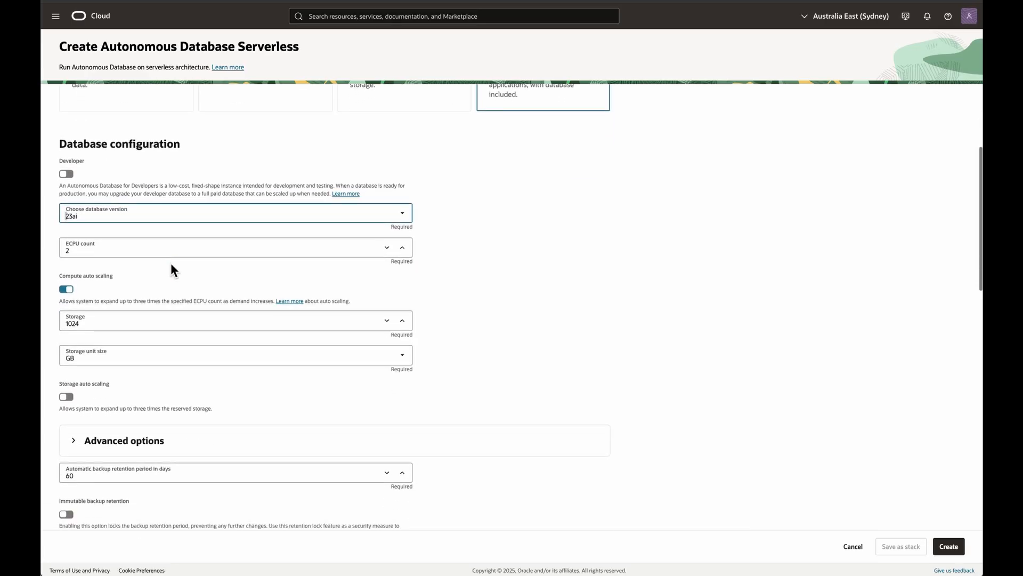
scroll(170, 263, up, 1)
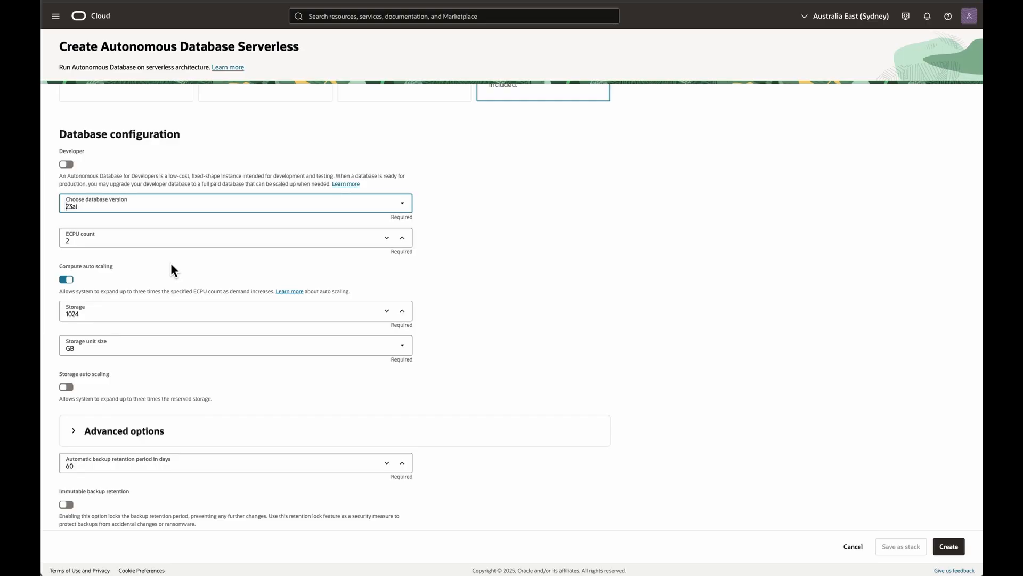
click(66, 164)
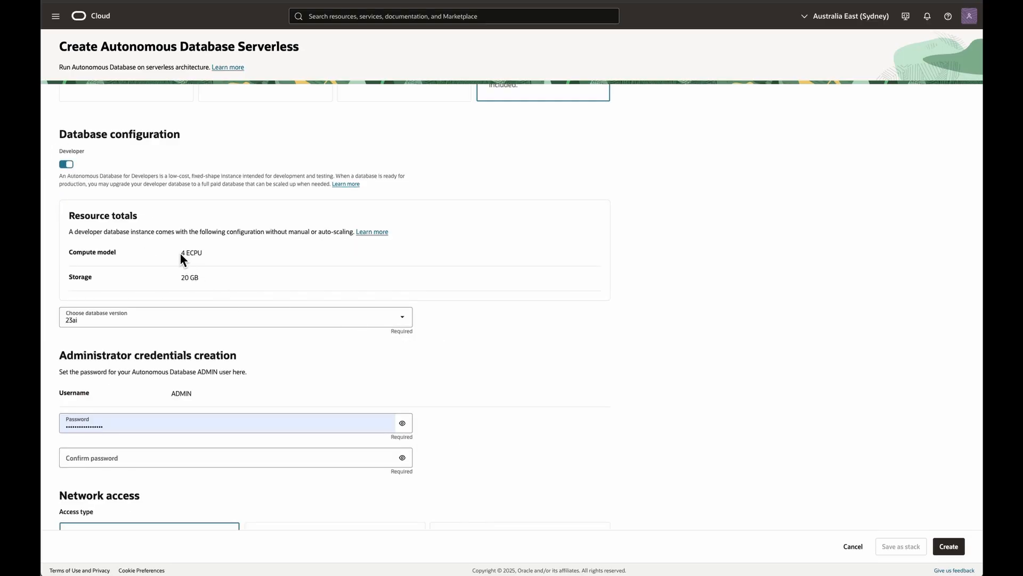
Enter and confirm the administrator password for the database's ADMIN user
scroll(160, 328, down, 3)
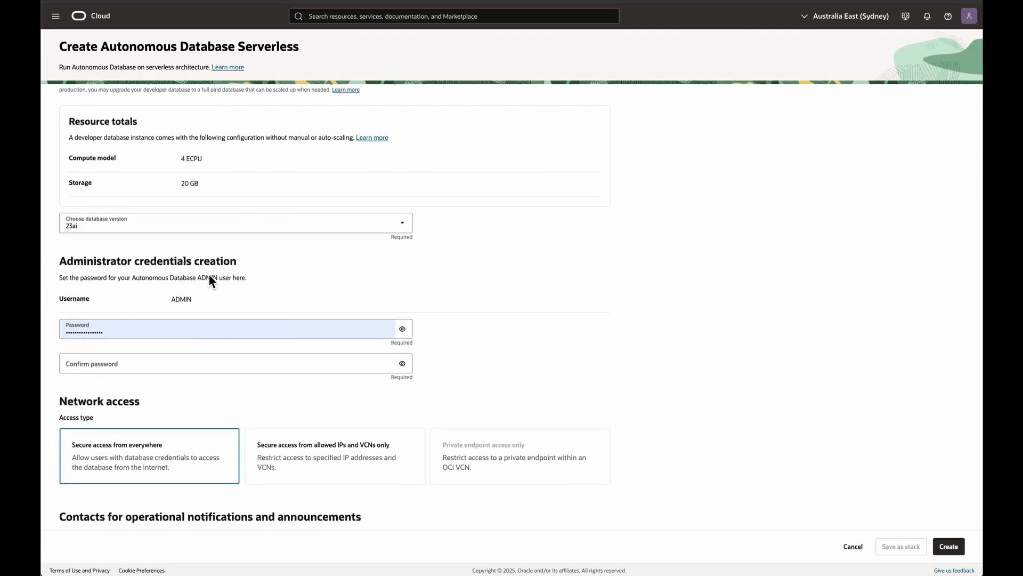
click(120, 336)
drag(120, 336, 58, 334)
key(super+v)
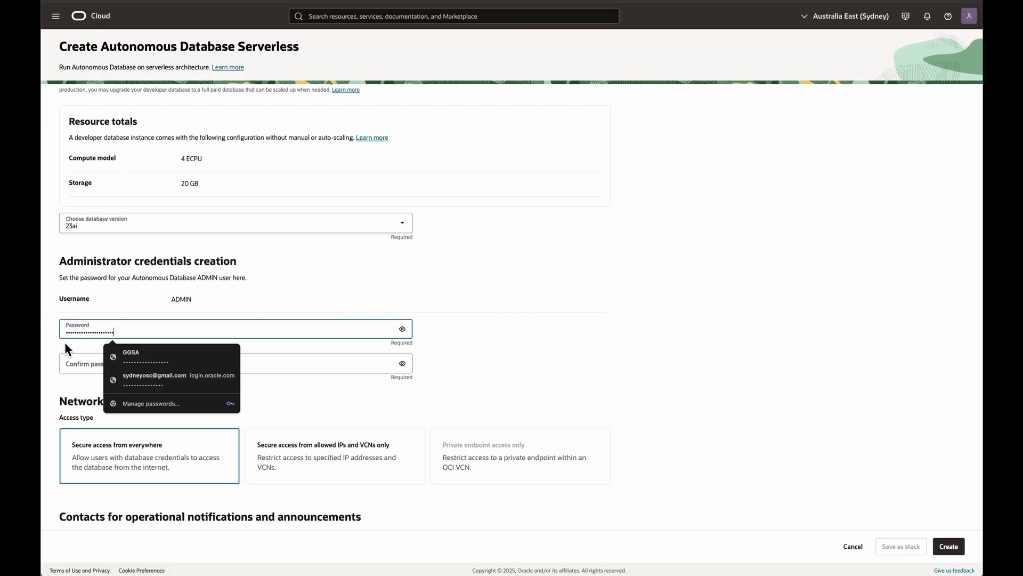
click(78, 366)
key(super+v)
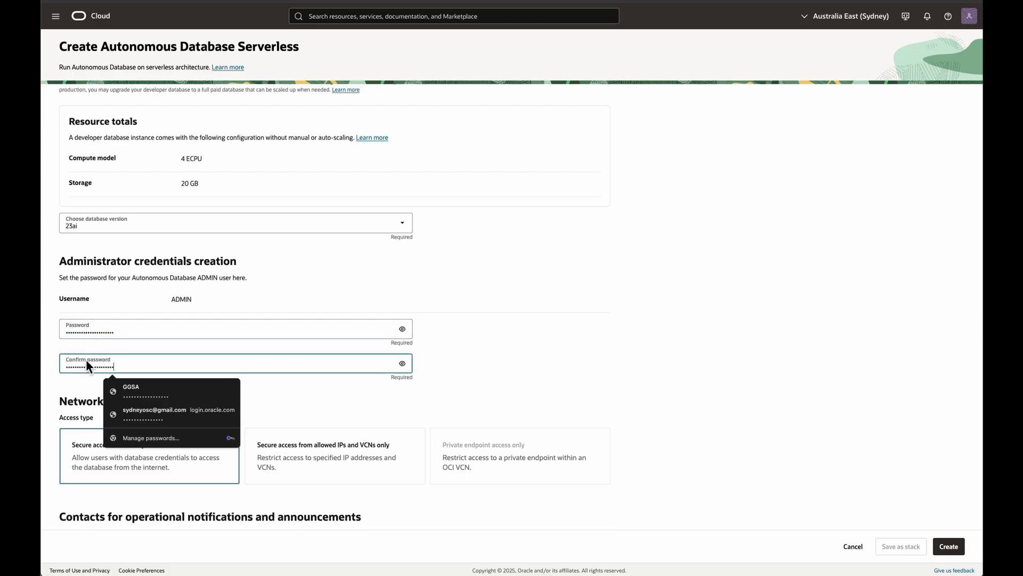
Fill in the contact email for operational notifications and create the Autonomous Database
scroll(560, 356, down, 5)
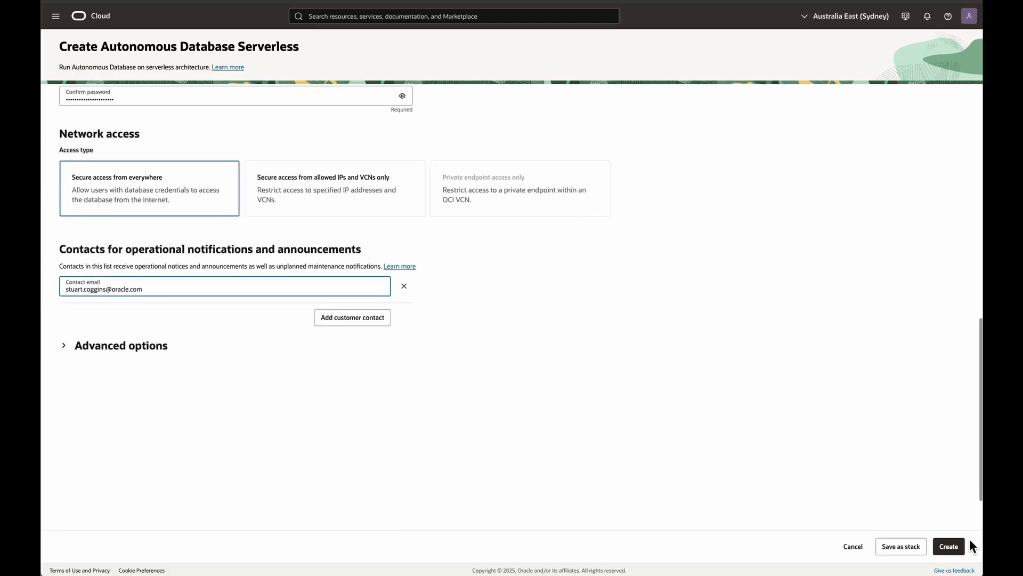
click(957, 547)
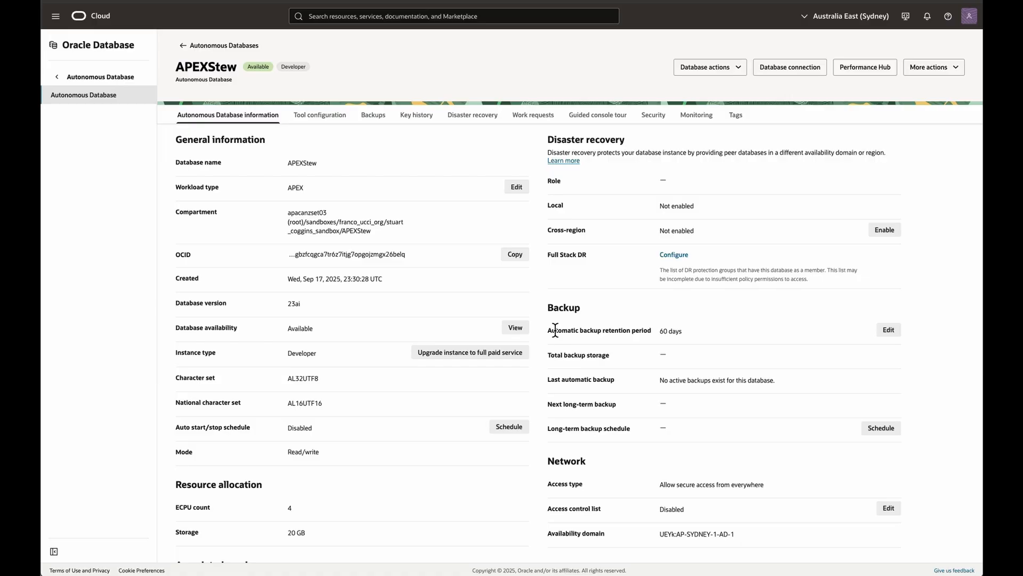
Open the APEX instance belonging to the APEXStew database and launch APEX
scroll(386, 195, down, 5)
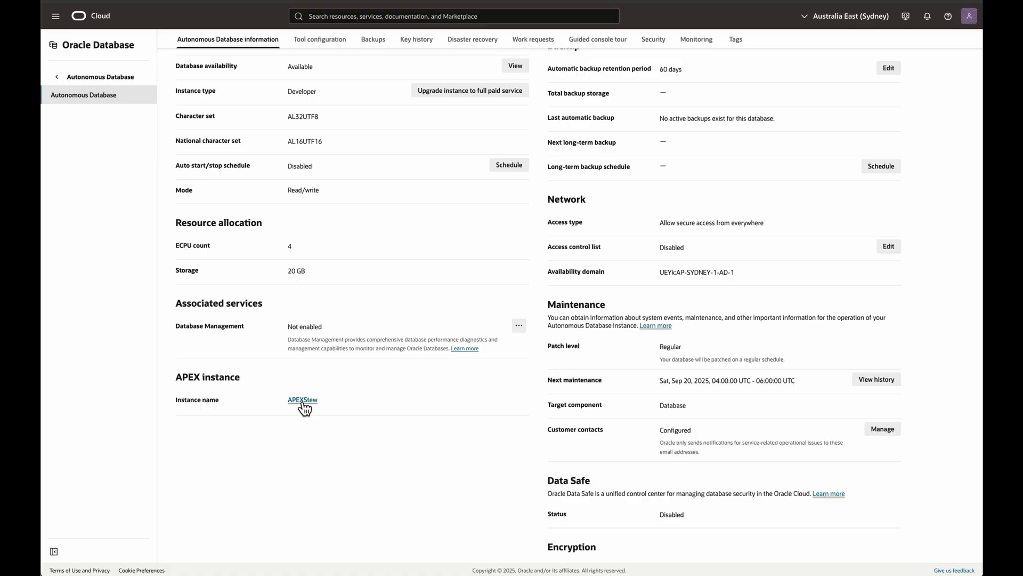
click(303, 401)
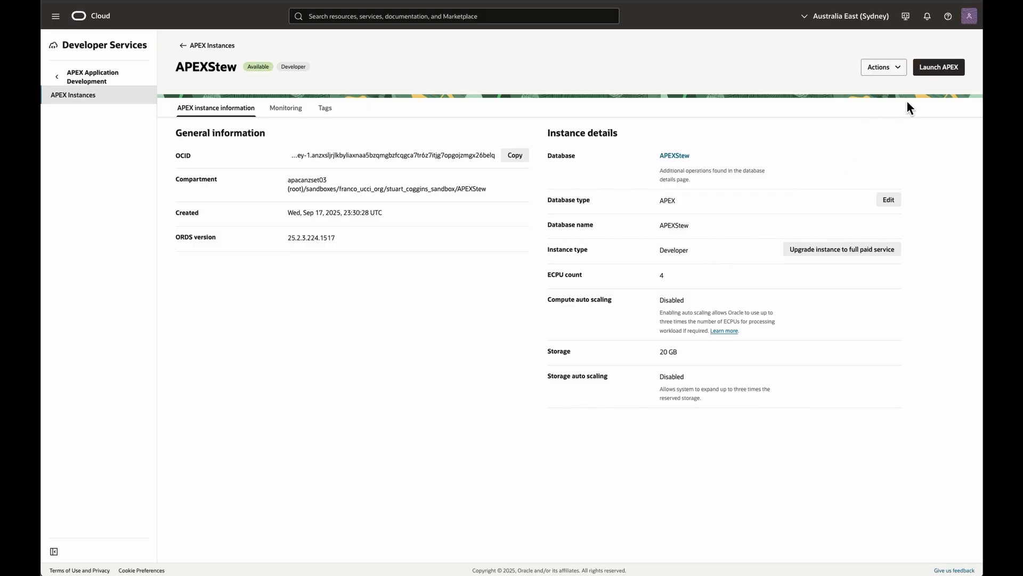
click(922, 76)
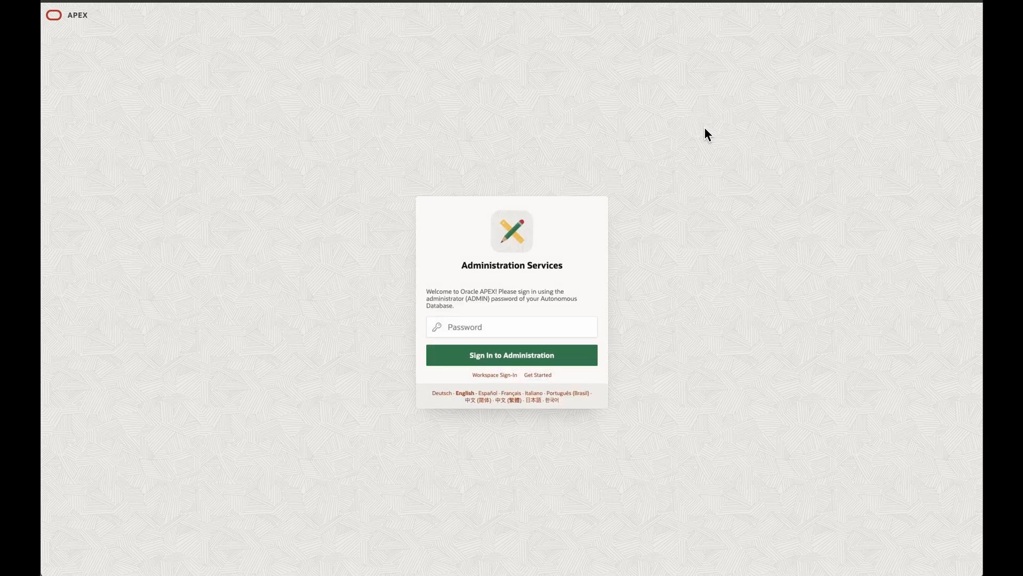
Sign in to Administration Services with the ADMIN password and dismiss the browser's offer to update the saved password
click(479, 326)
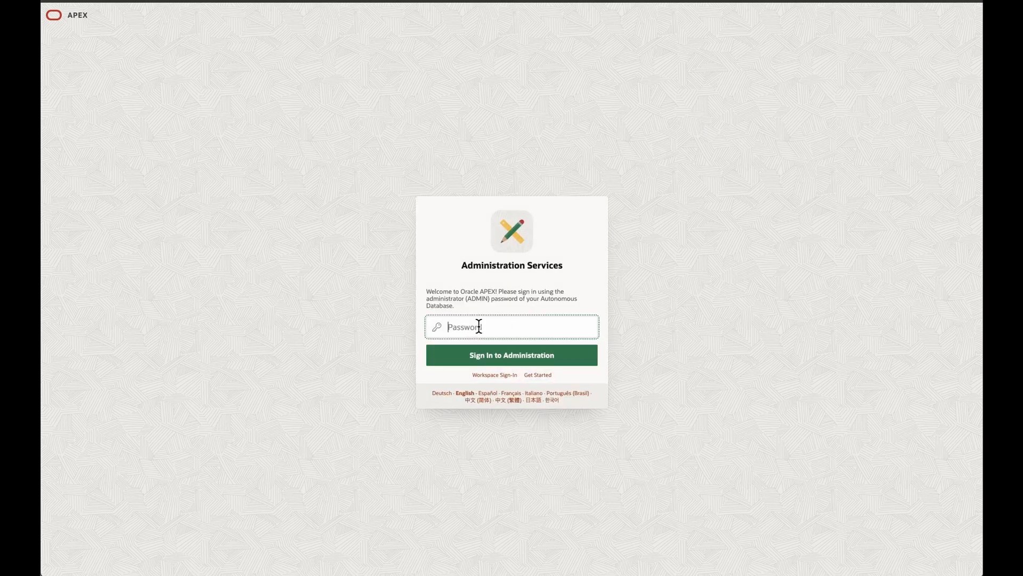
key(super+v)
click(451, 356)
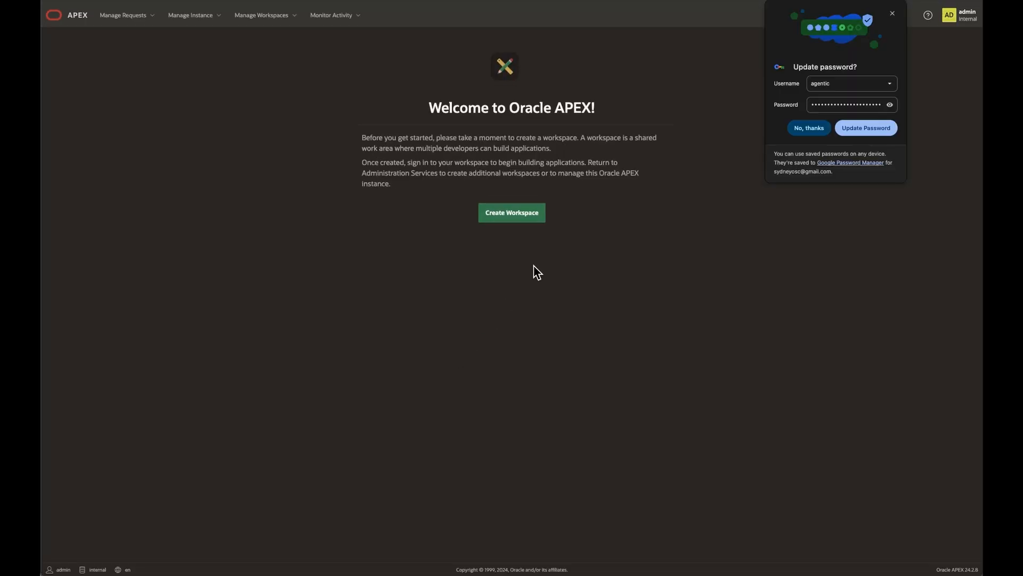
click(893, 14)
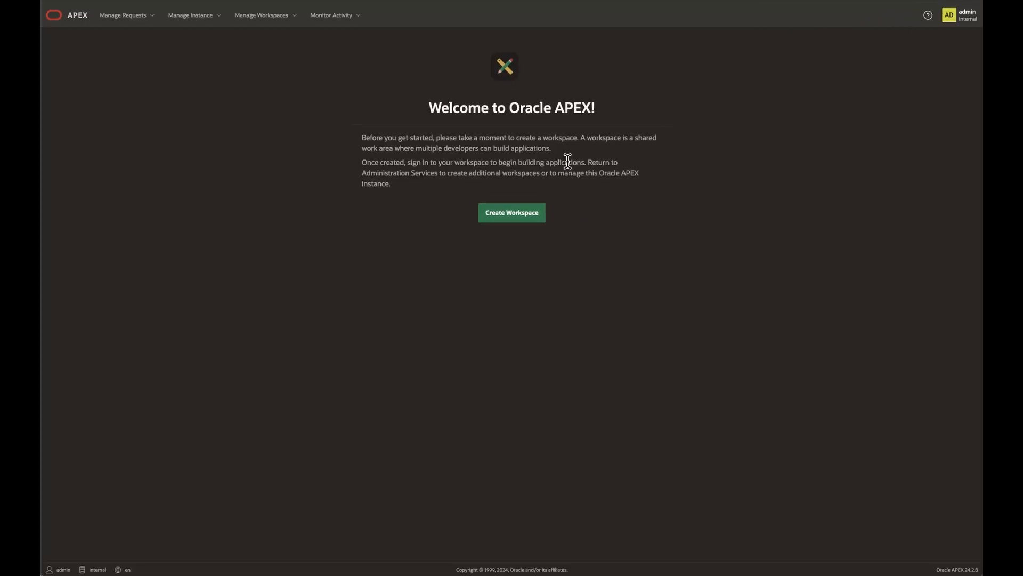
Create a workspace with a new schema, using apex_stew as workspace name and username, and enter the workspace password
click(511, 220)
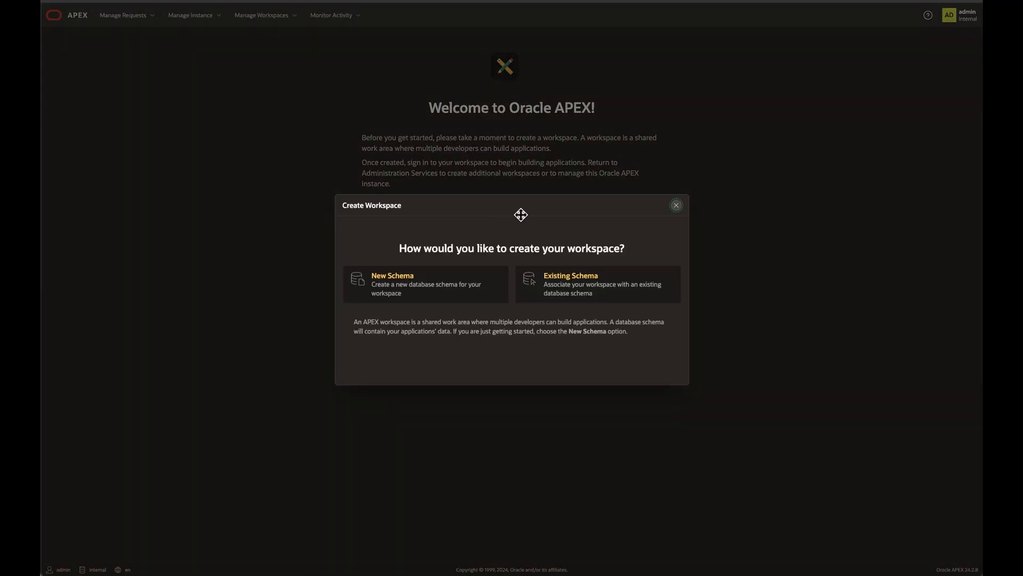
click(425, 280)
text(apex_stew)
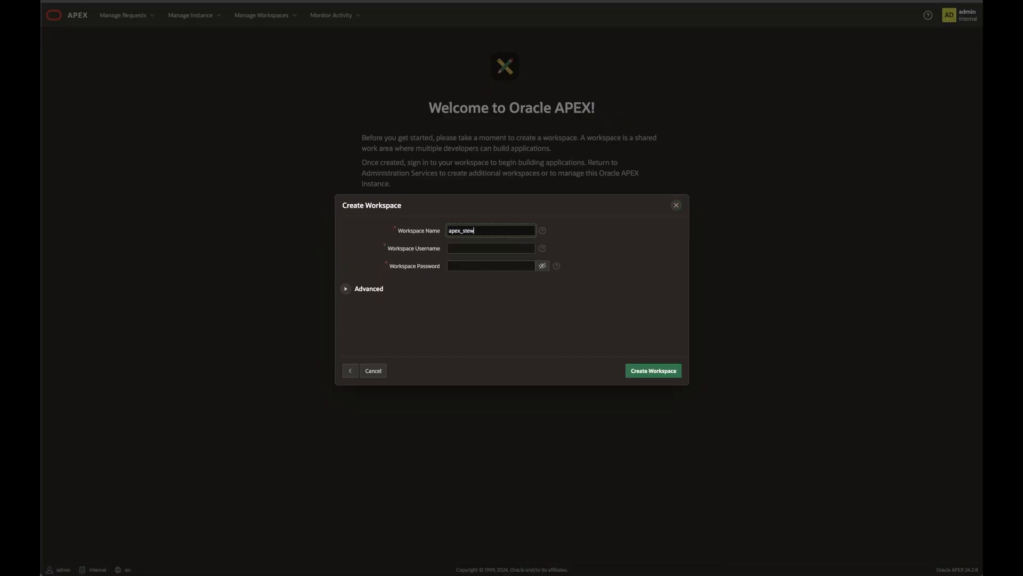
key(Tab)
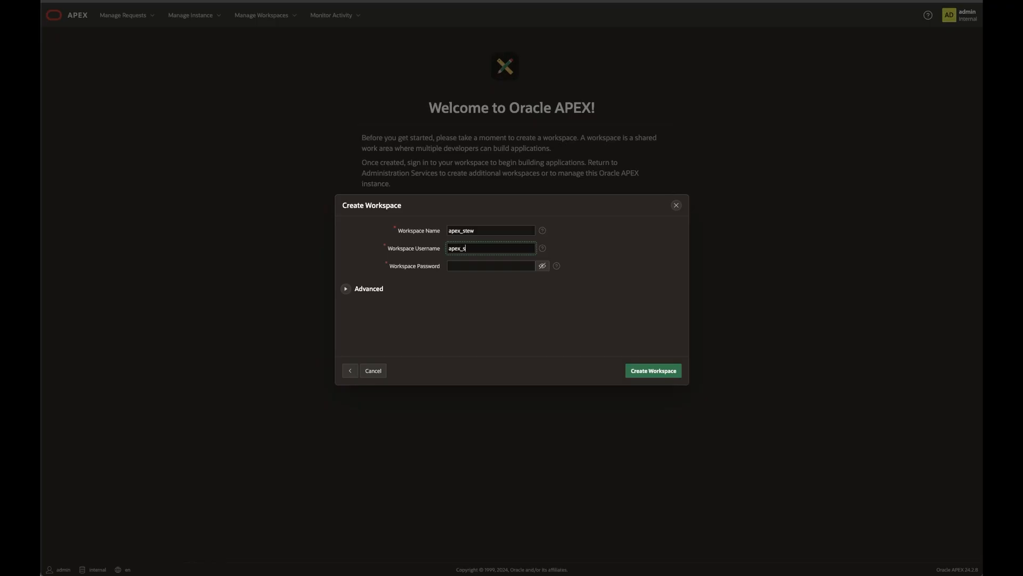
key(Tab)
key(ctrl+v)
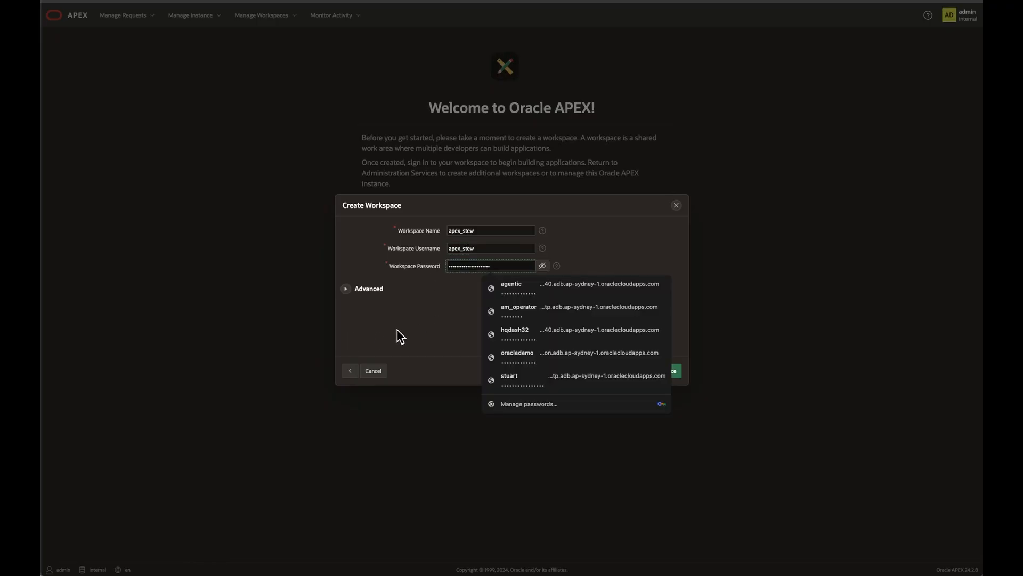
click(649, 372)
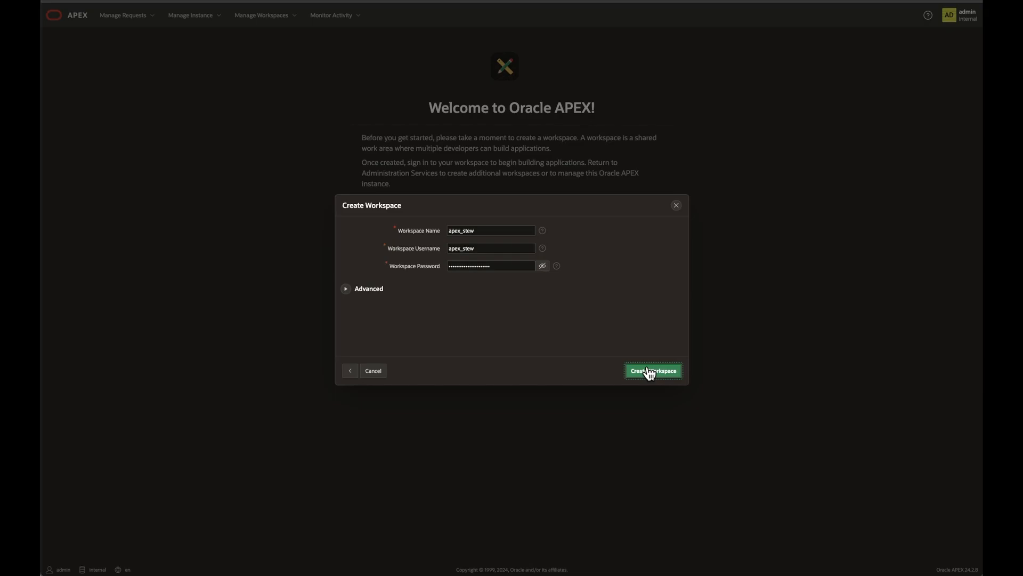
click(840, 130)
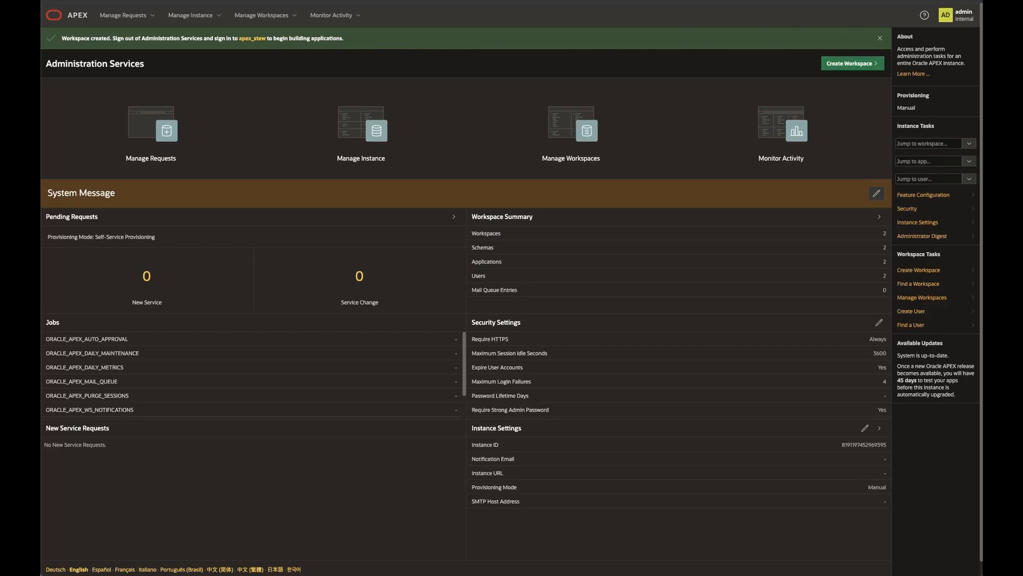
Sign in to the apex_stew workspace with its password, choosing to remember the workspace and username
click(256, 40)
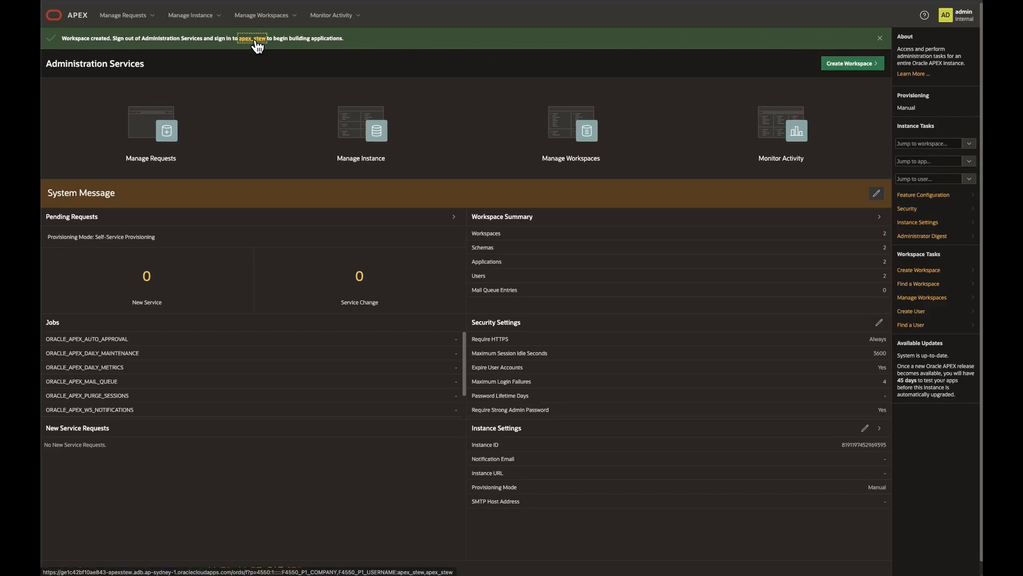
click(466, 315)
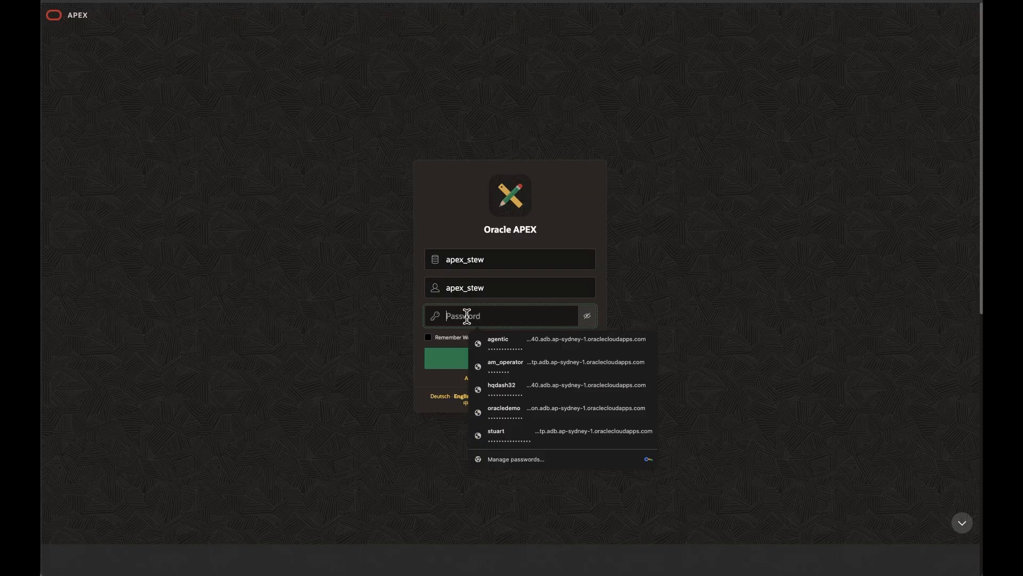
key(super+v)
click(433, 337)
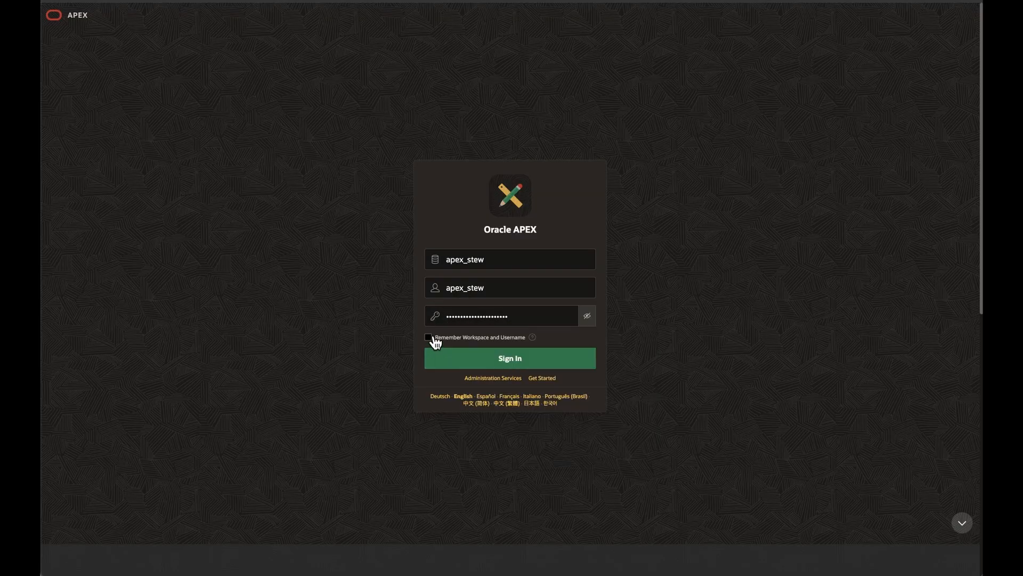
click(429, 338)
click(438, 358)
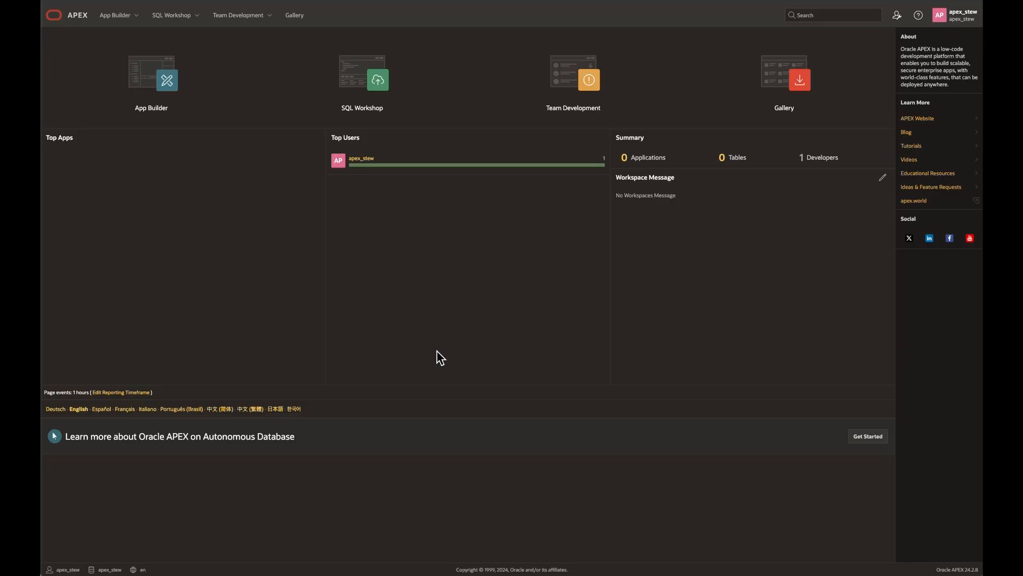
Sign out of the apex_stew workspace
click(962, 17)
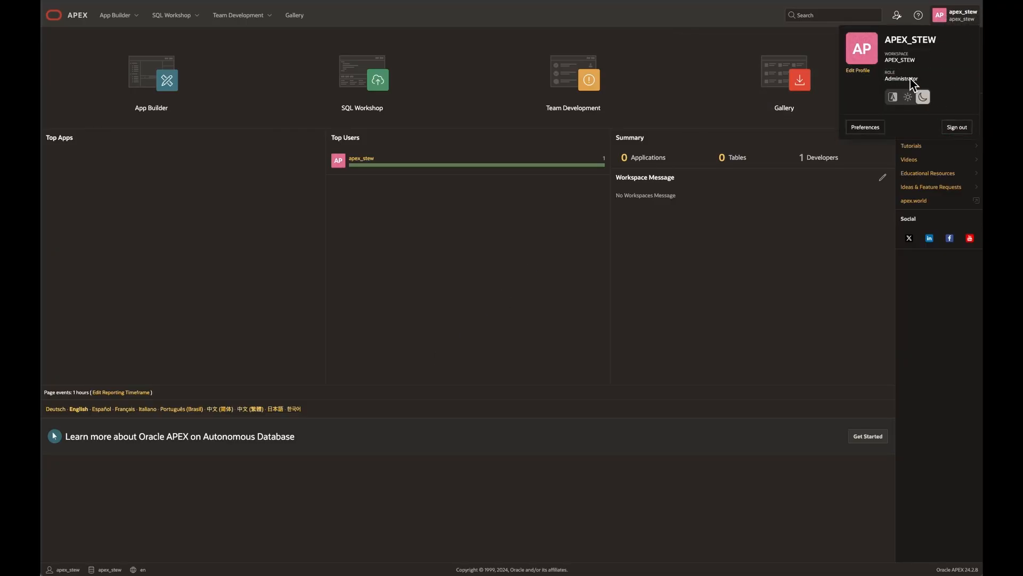
click(962, 128)
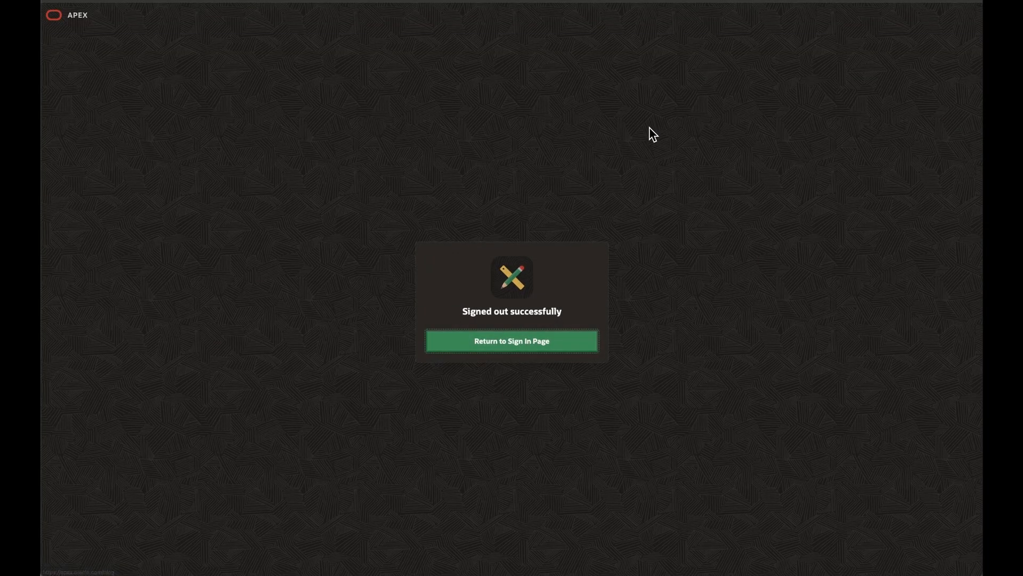
Return to the sign-in page and sign in to the apex_stew workspace as apex_stew with the workspace password
click(493, 347)
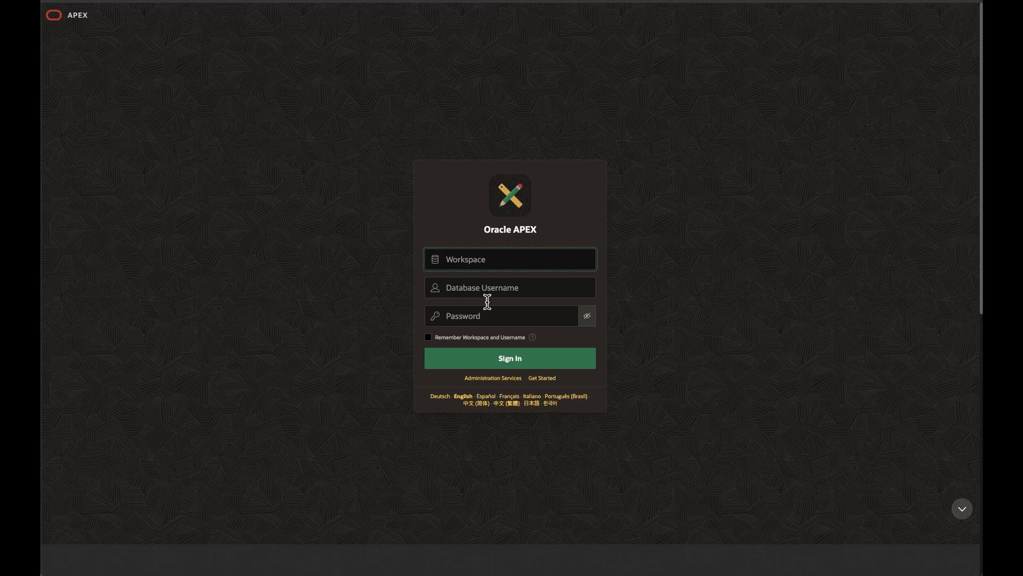
click(484, 268)
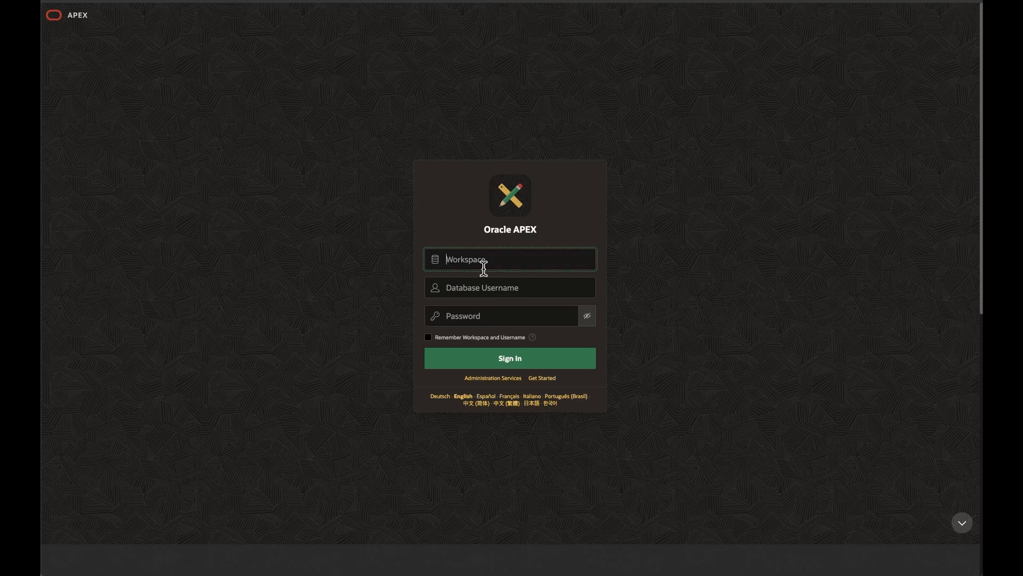
text(apex_stew)
key(Tab)
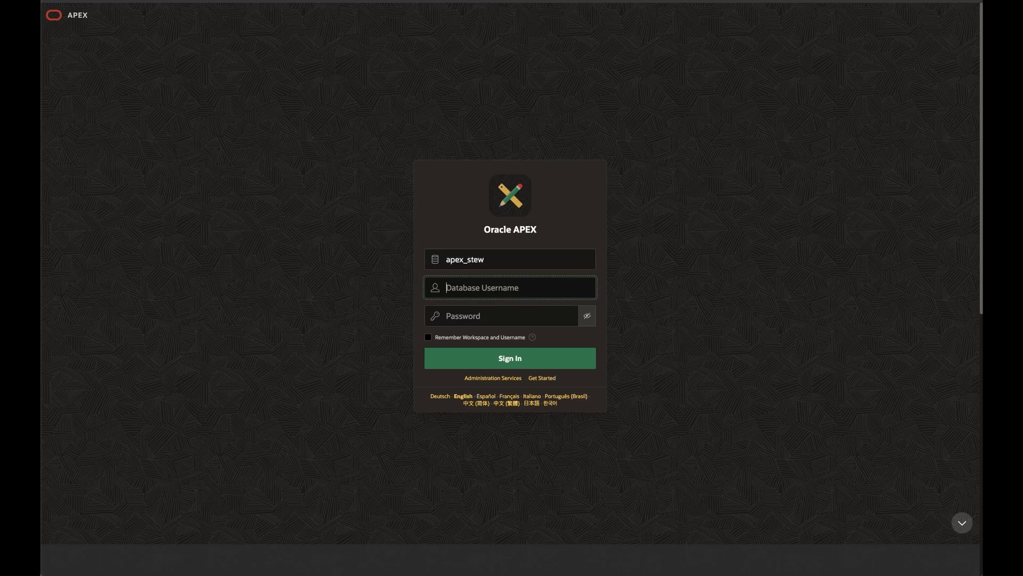
text(apex_stew)
key(Tab)
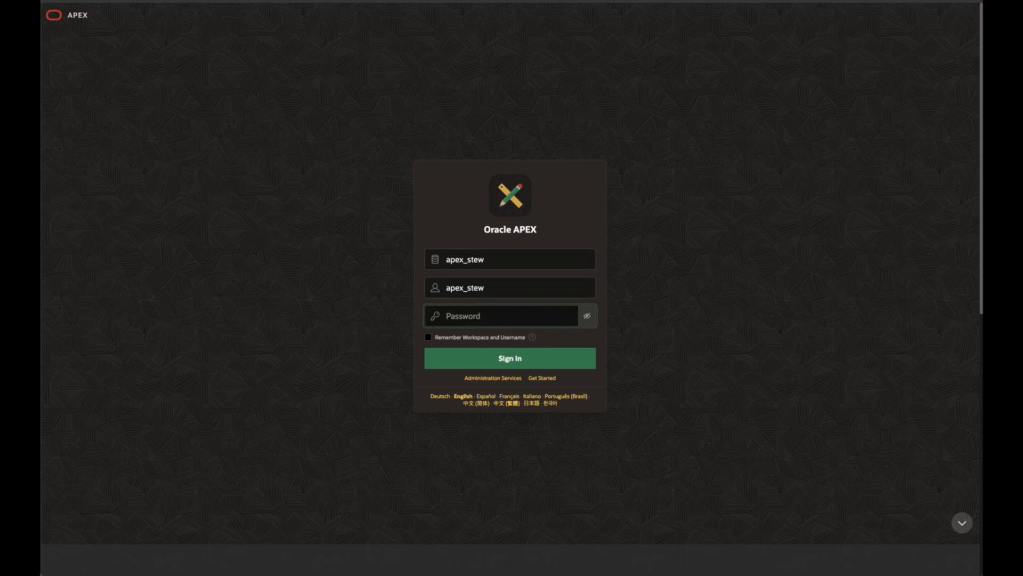
key(ctrl+v)
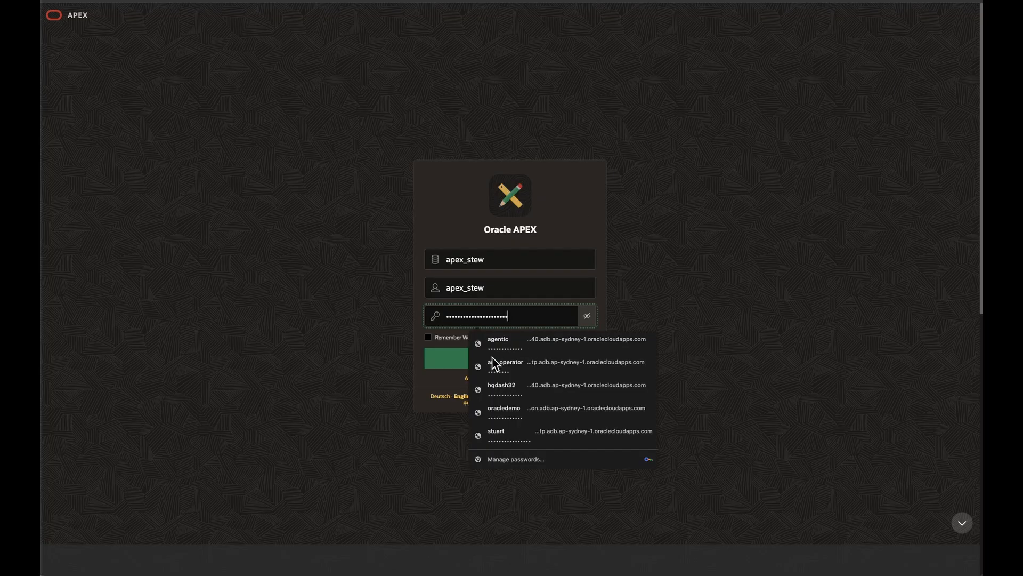
click(456, 361)
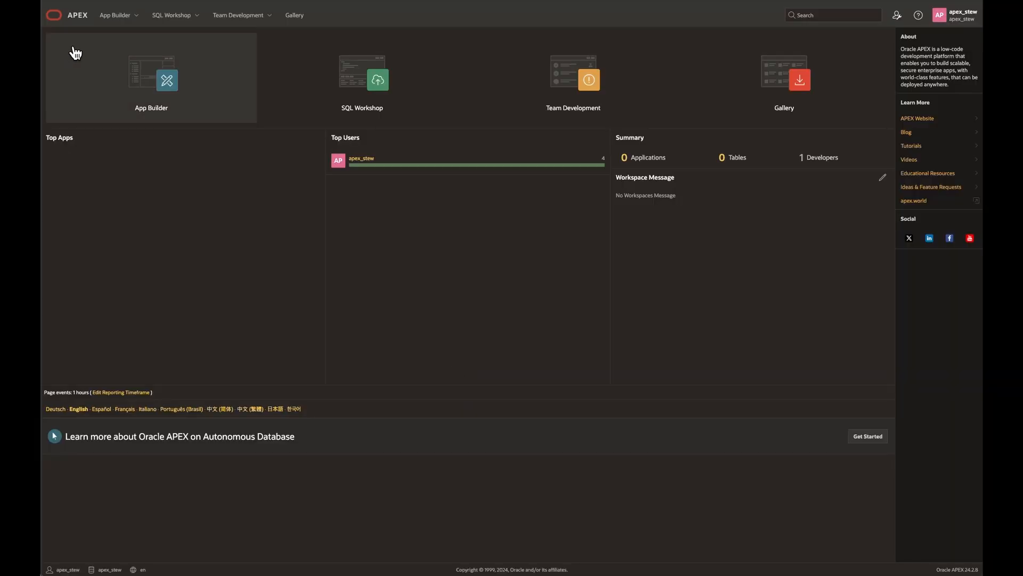
Run "select APEX_AUTHENTICATION.GET_CALLBACK_URL from dual;" in SQL Commands and copy the returned URL up to its query parameters
click(198, 21)
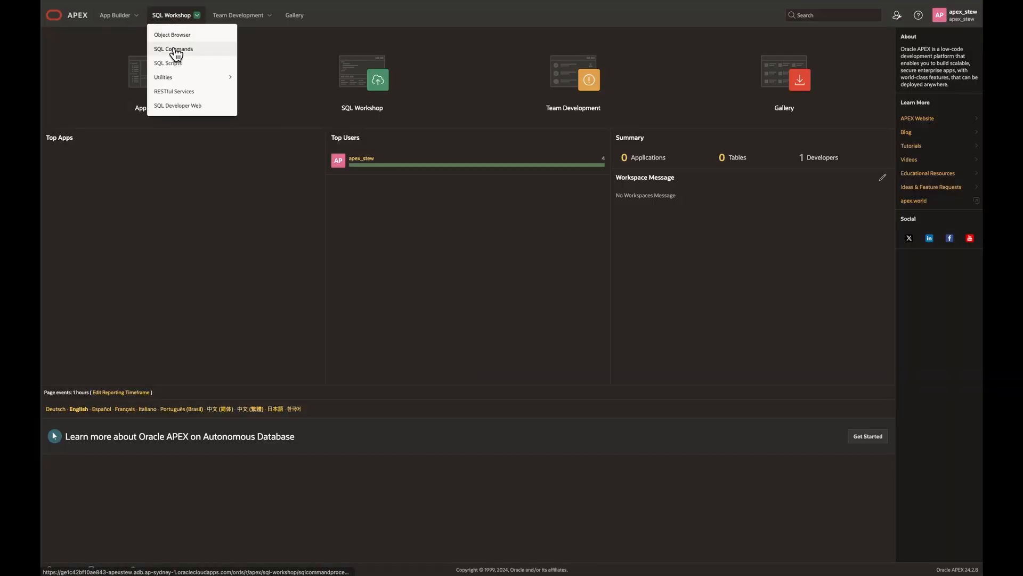
click(174, 49)
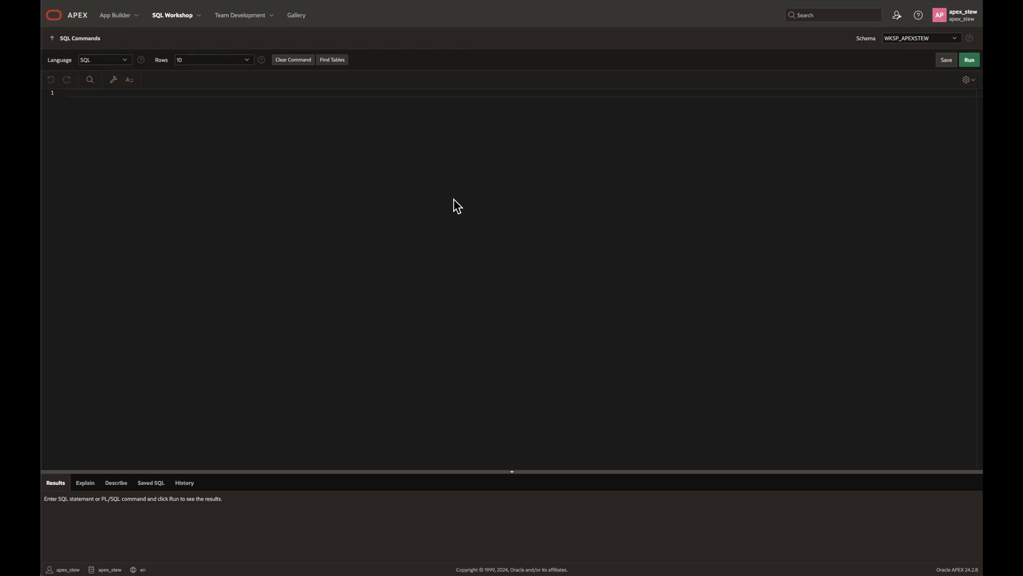
click(194, 115)
text(select APEX_AUTHENTICATION.GET_CALLBACK_URL from dual;)
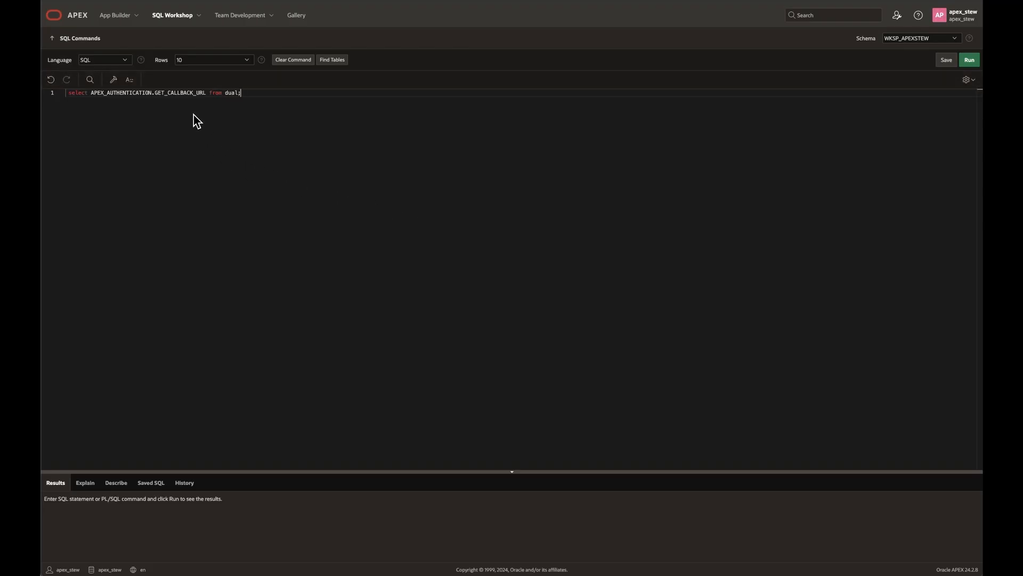
drag(269, 476, 272, 380)
click(970, 64)
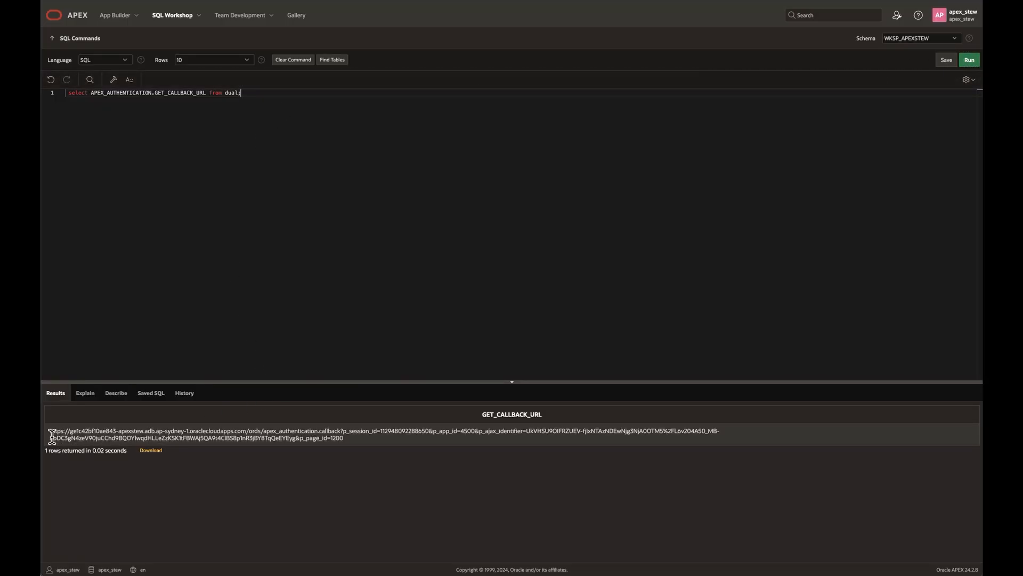
drag(52, 435, 340, 430)
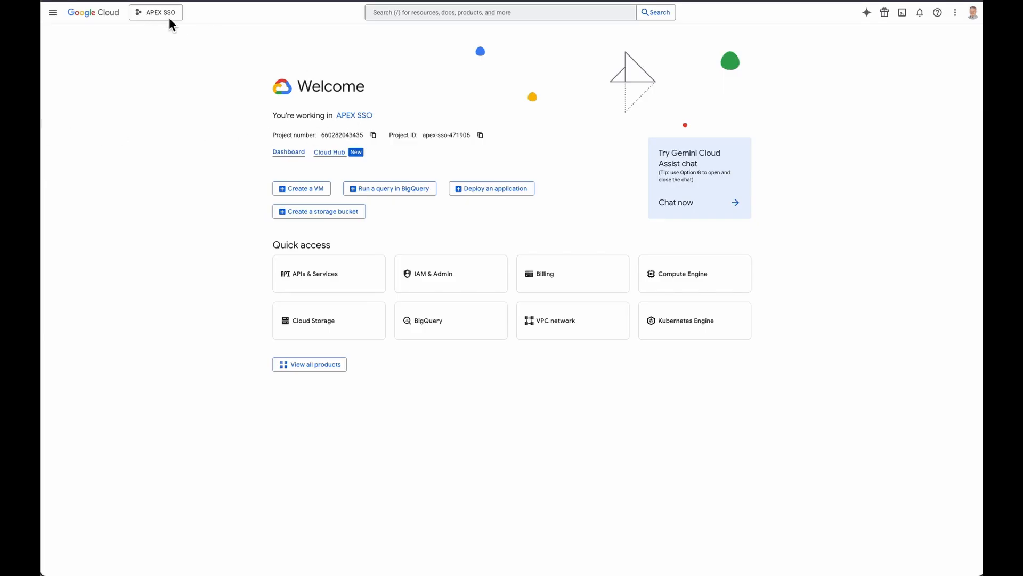
In Google Cloud, create a new project named APEXStew with no organization and switch to that project
click(344, 115)
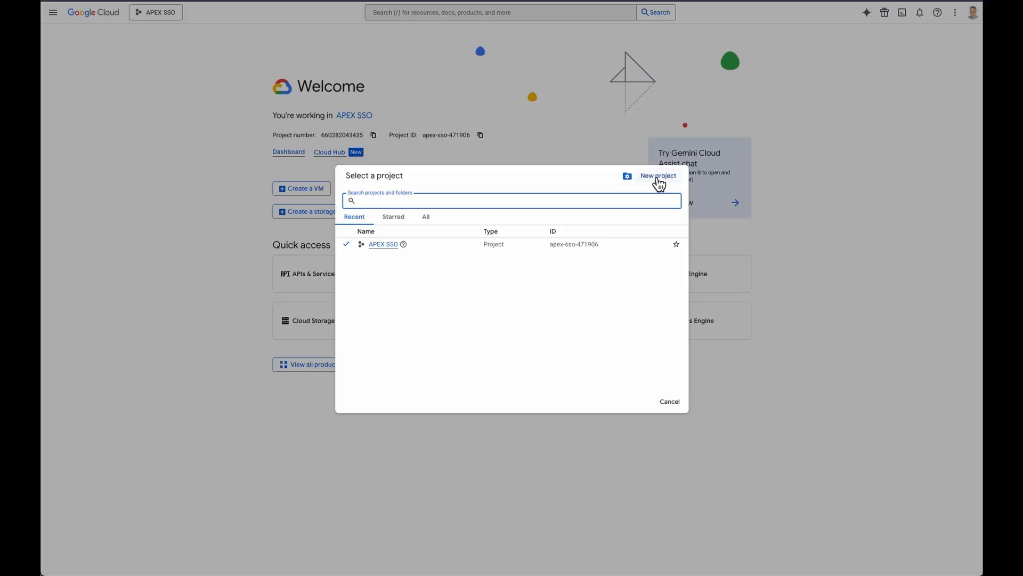
click(658, 178)
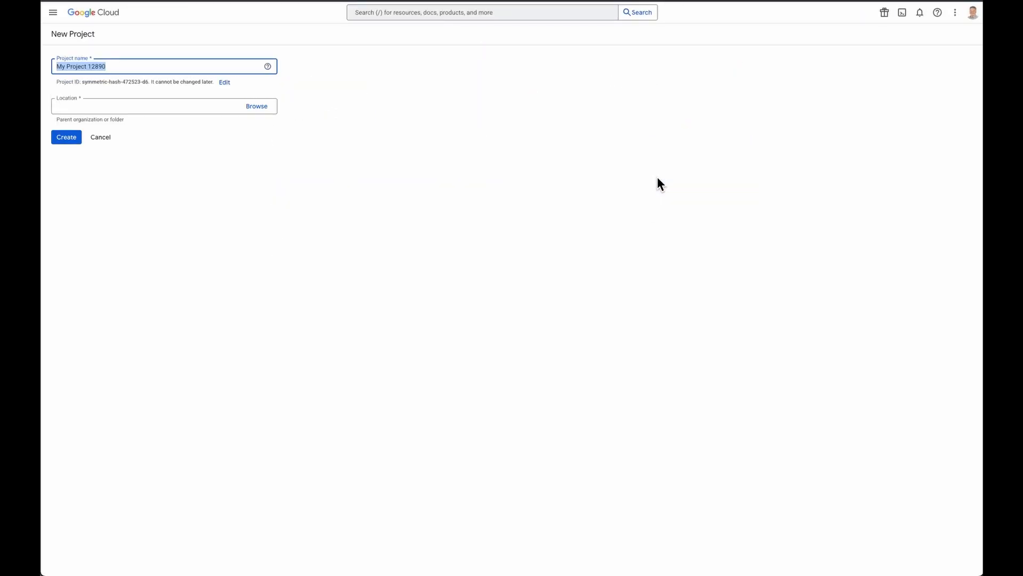
text(APEXStew)
key(Tab)
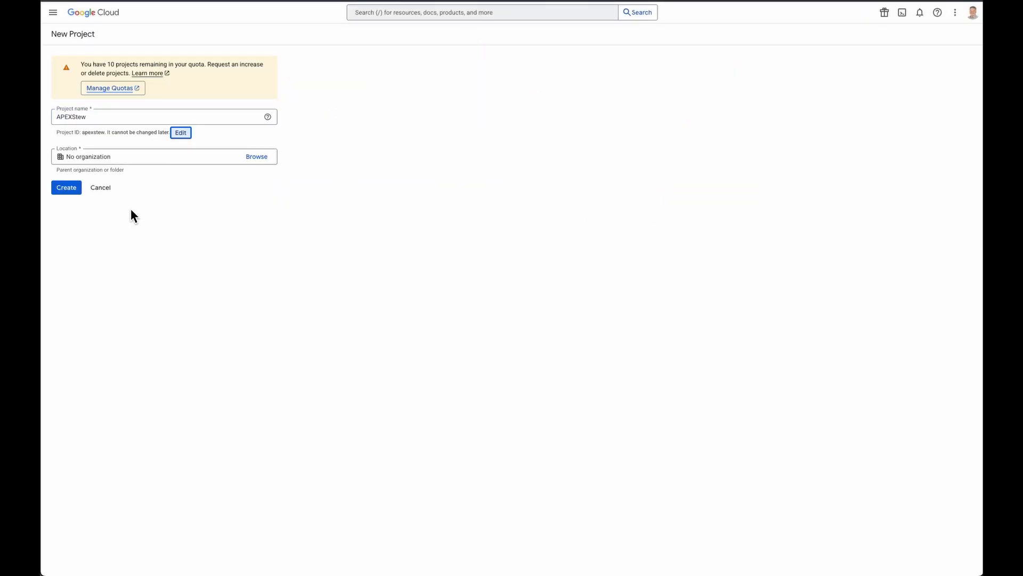
click(65, 189)
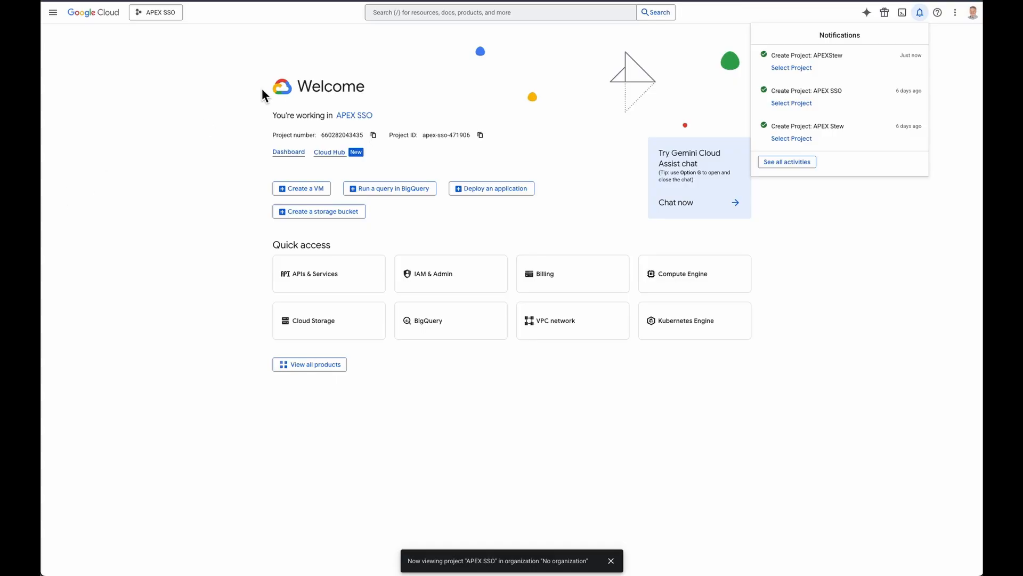
click(791, 70)
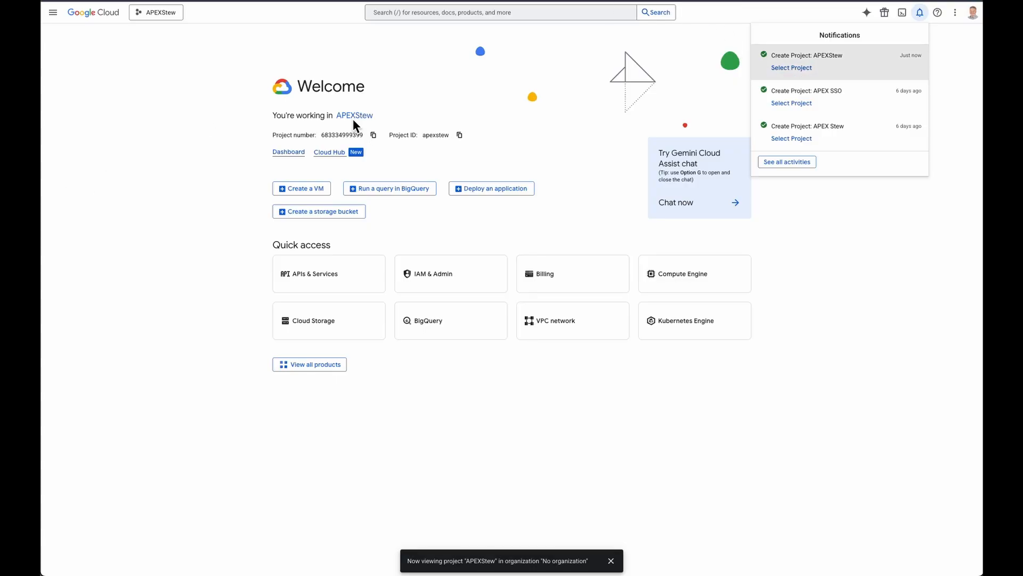
Start configuring the OAuth consent screen from the project's API credentials and complete its app information
click(313, 275)
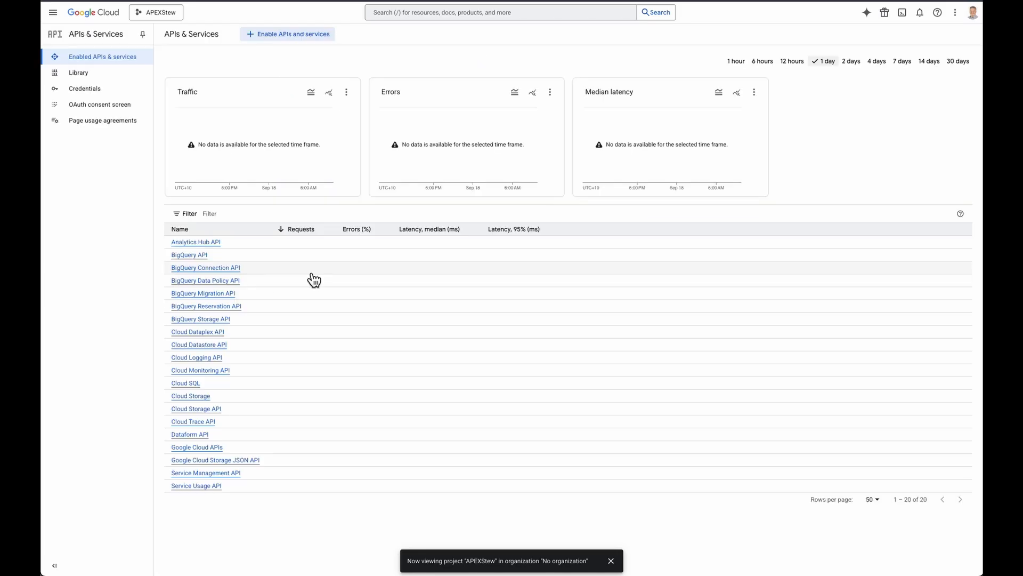
click(93, 95)
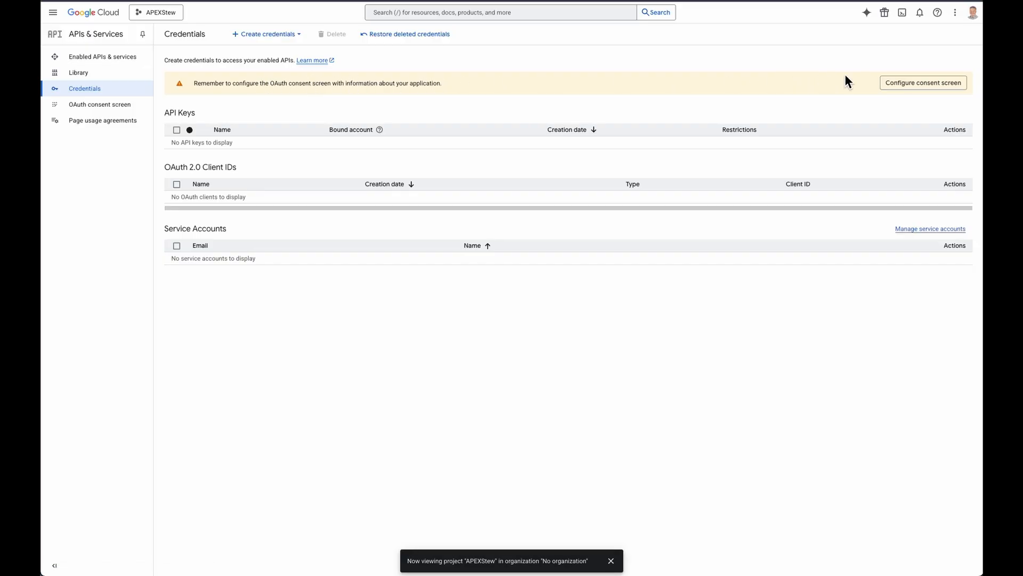
click(901, 87)
click(221, 107)
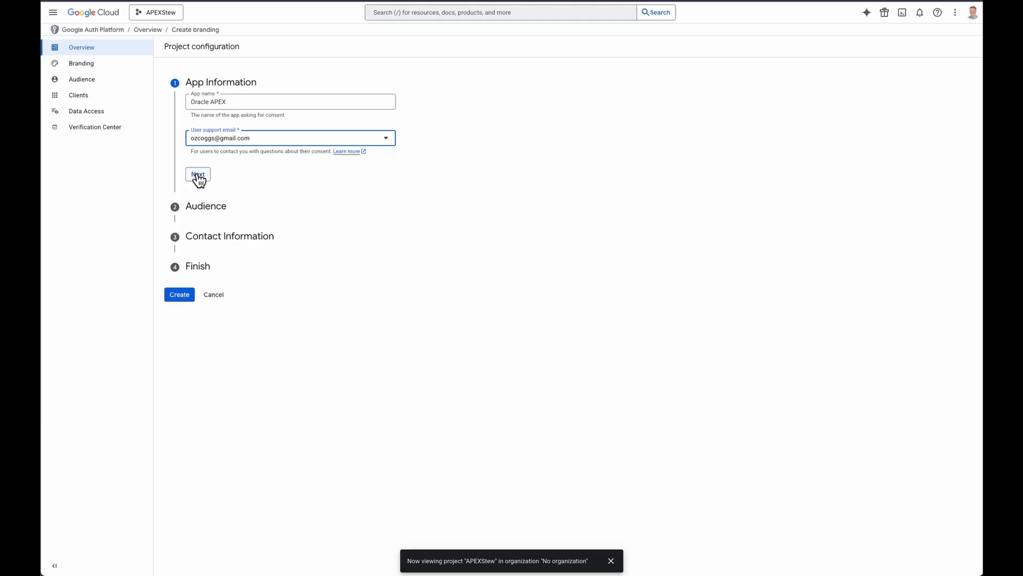
click(198, 174)
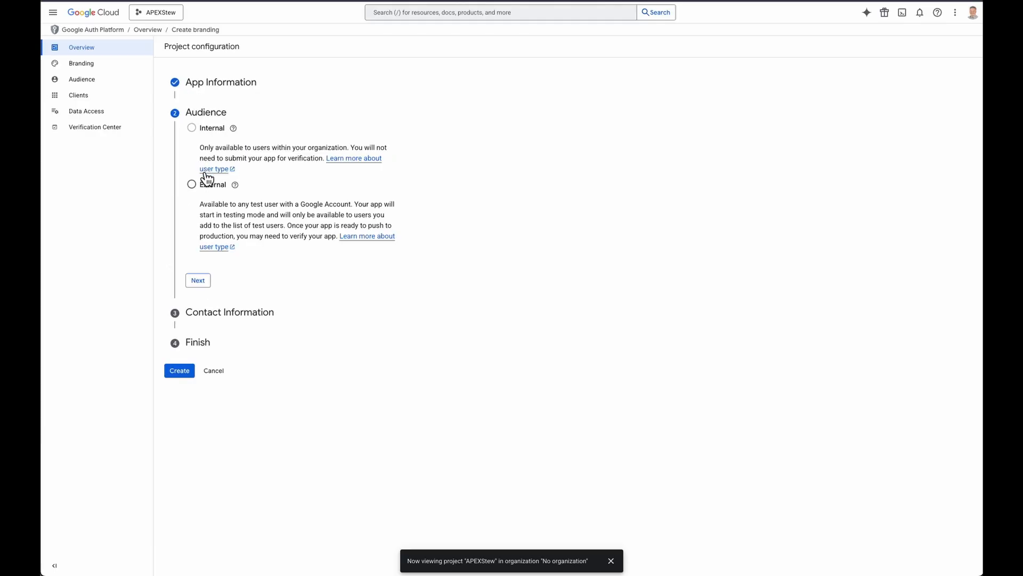
Set the consent screen's audience to External, complete the contact information, agree to the User Data Policy and create the configuration
click(192, 185)
click(199, 280)
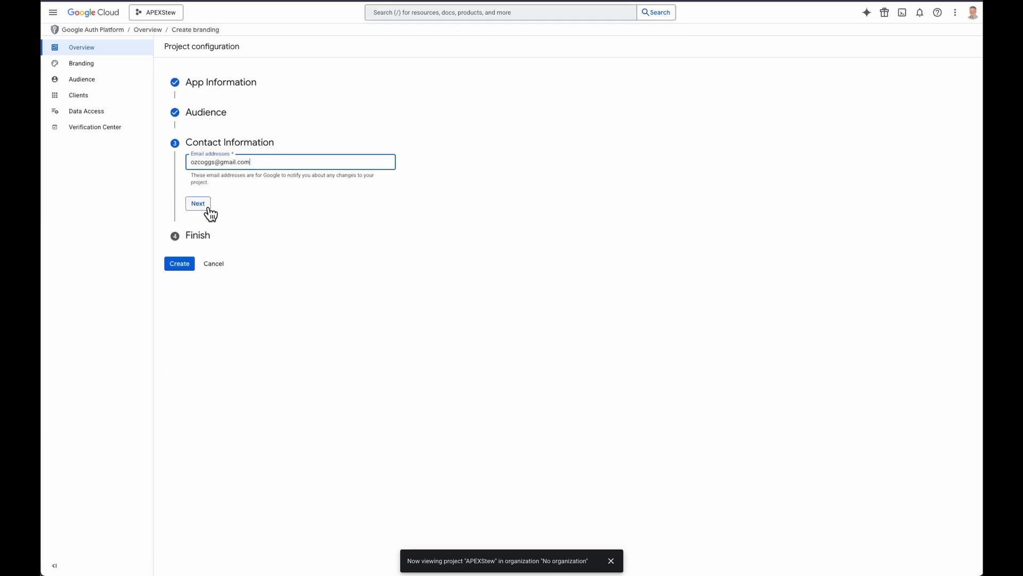
click(204, 207)
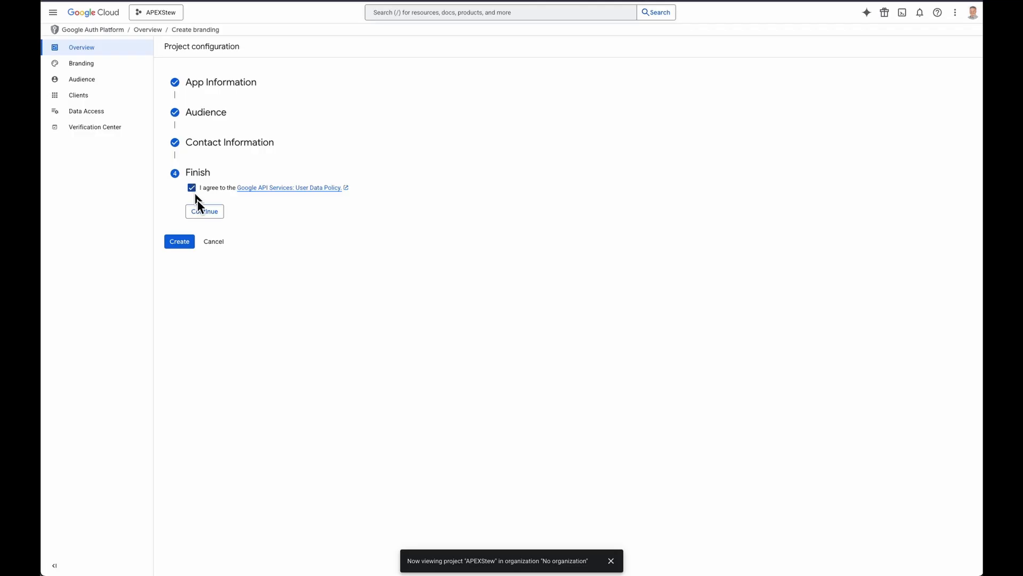
click(208, 212)
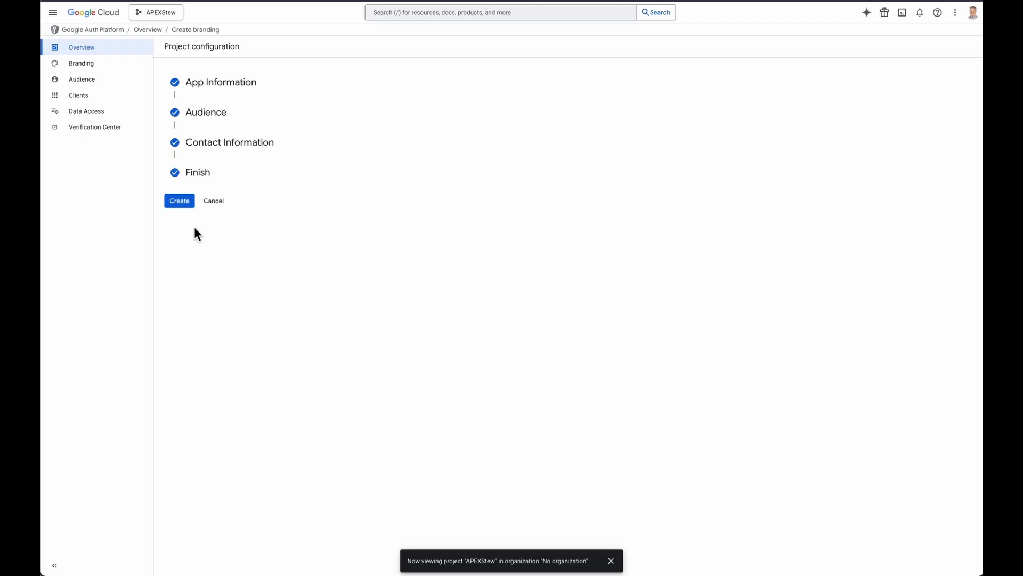
click(177, 201)
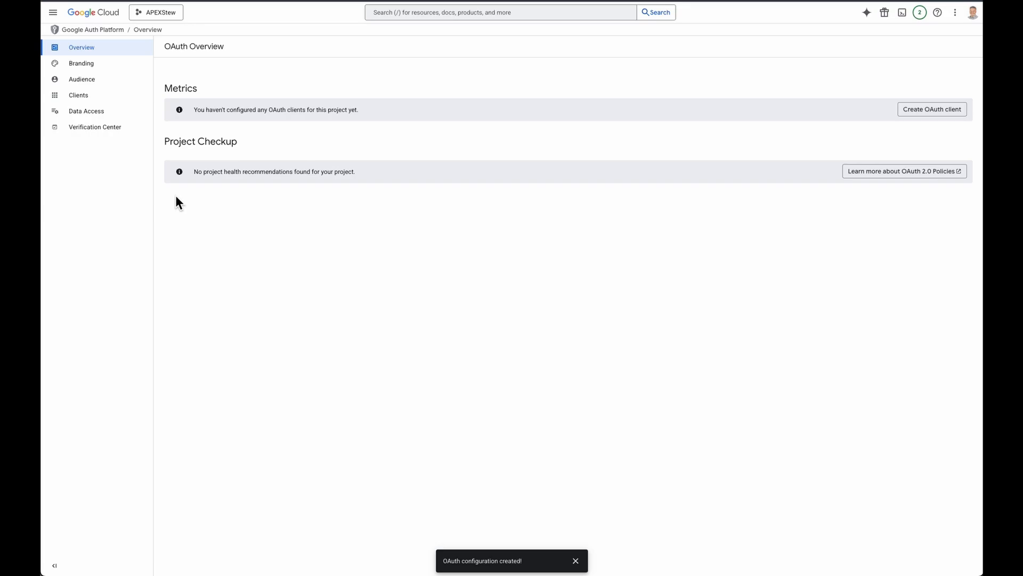
Create a Web application OAuth client named OracleAPEX with the copied APEX callback URL as its authorized redirect URI
click(917, 110)
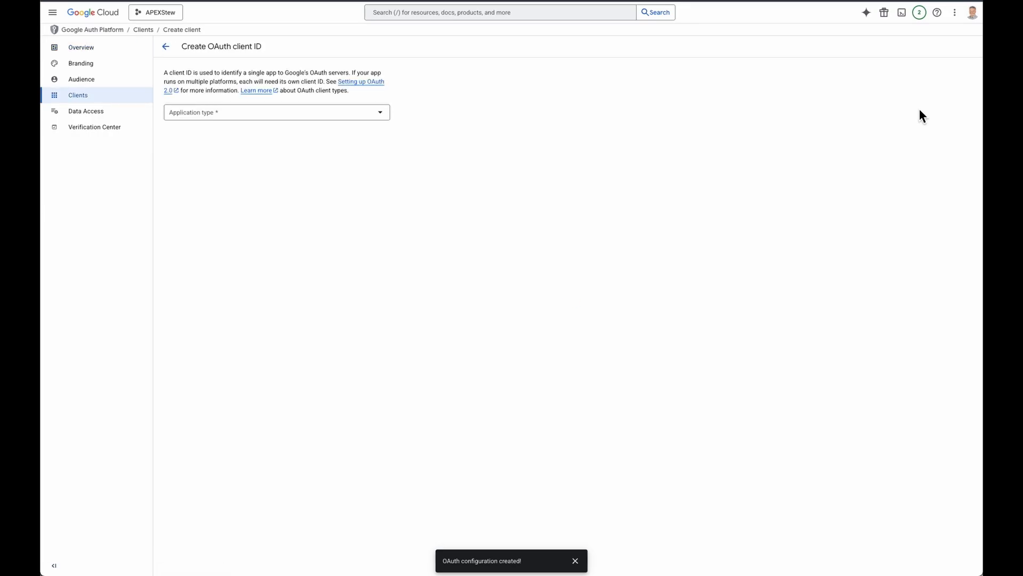
click(221, 111)
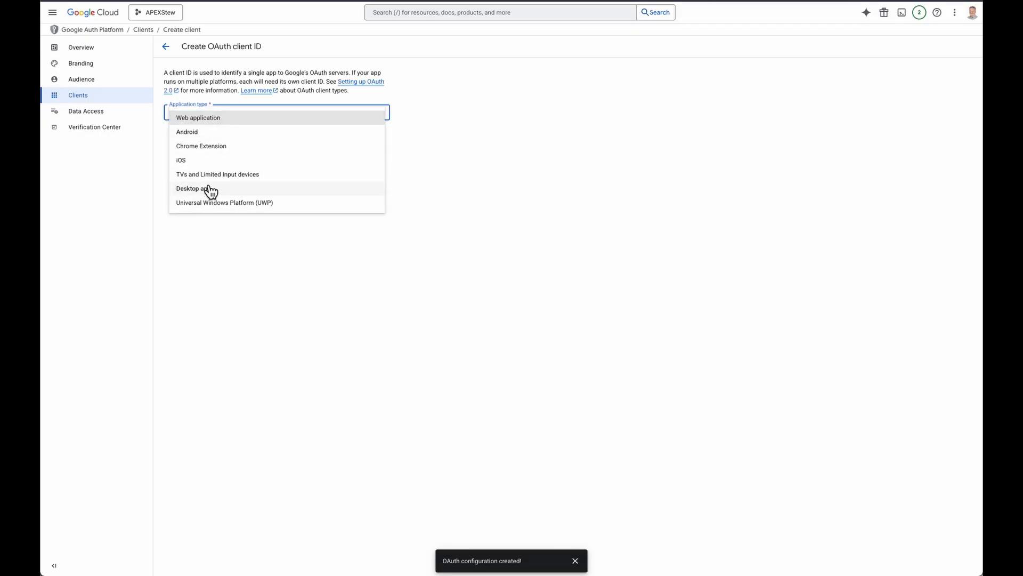
click(210, 117)
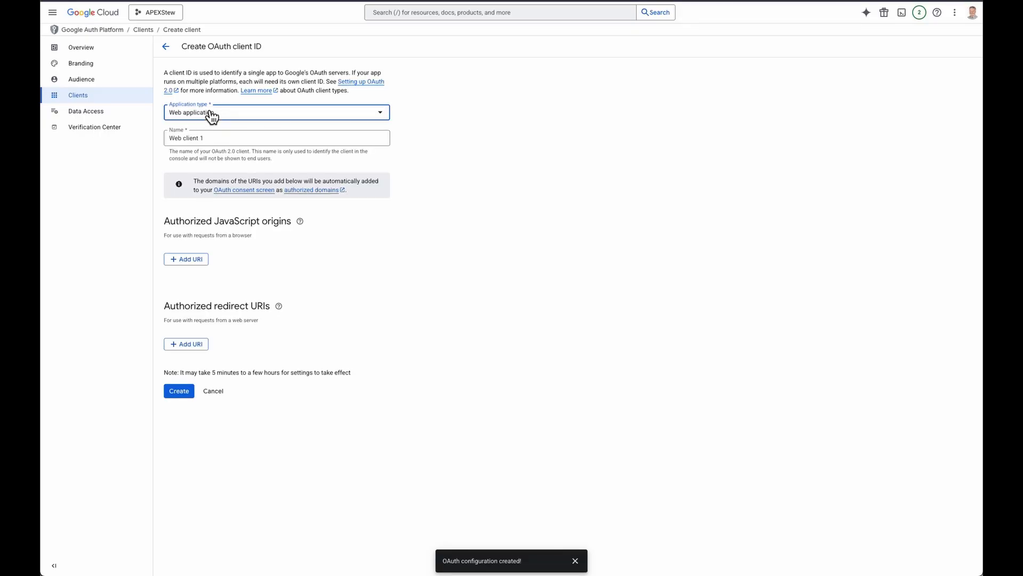
drag(211, 138, 147, 138)
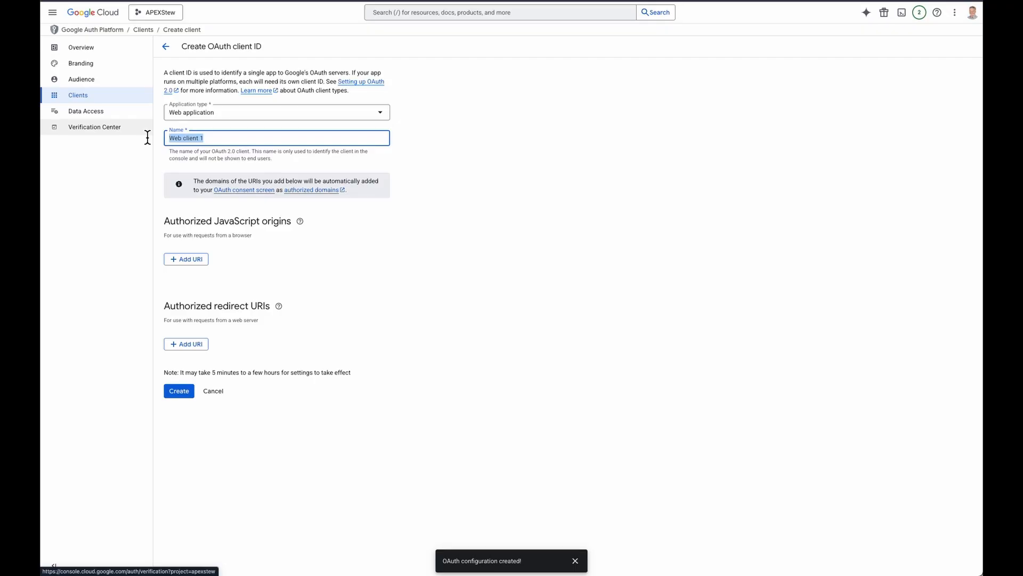
text(OracleAPEX)
click(189, 344)
key(ctrl+v)
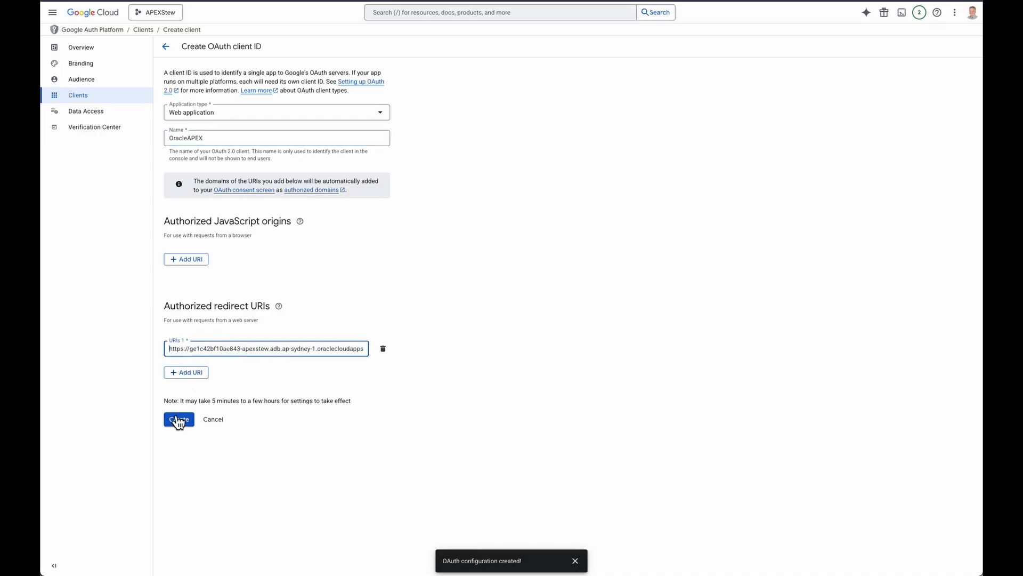
click(178, 420)
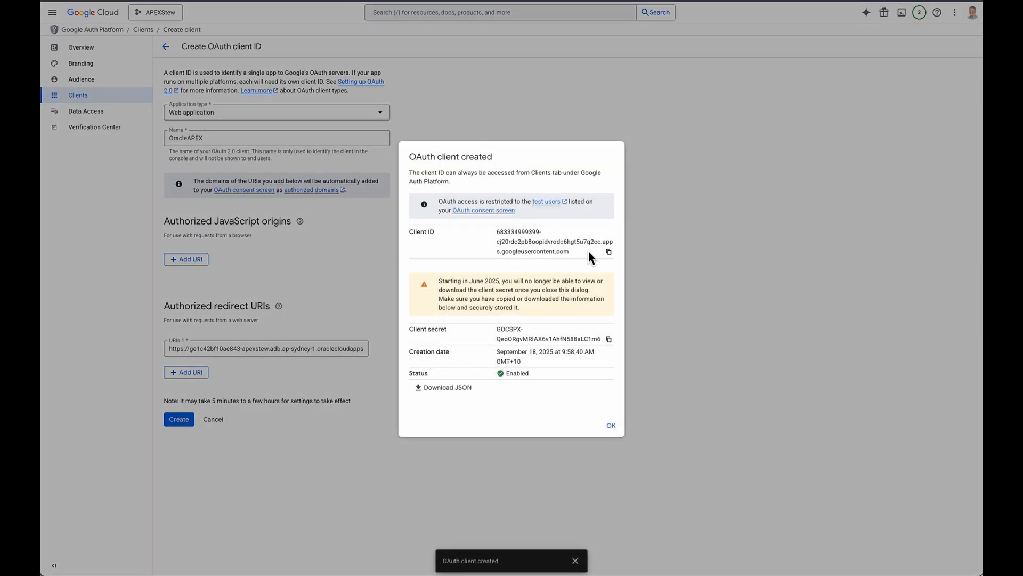
Copy the new OAuth client's client ID and client secret
click(608, 253)
click(608, 339)
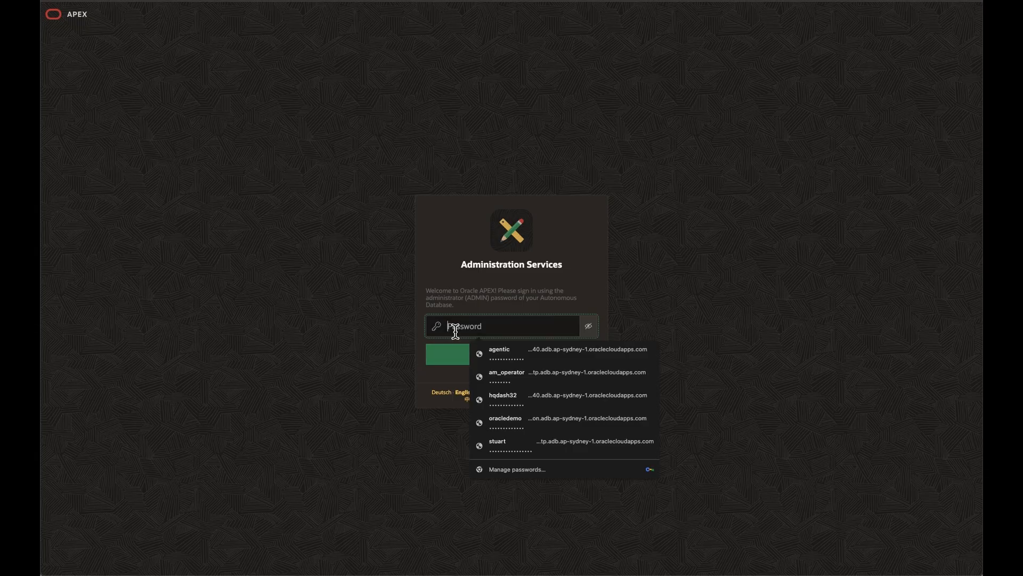
Switch to Oracle APEX, sign in to Administration Services with the ADMIN password and open the instance's security settings
key(super+v)
click(446, 350)
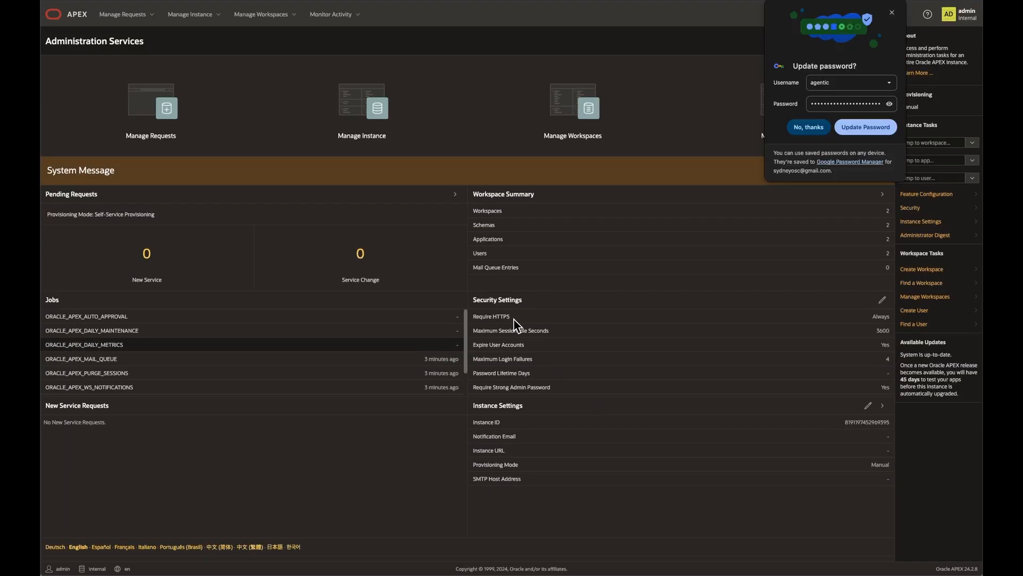
click(351, 104)
click(102, 95)
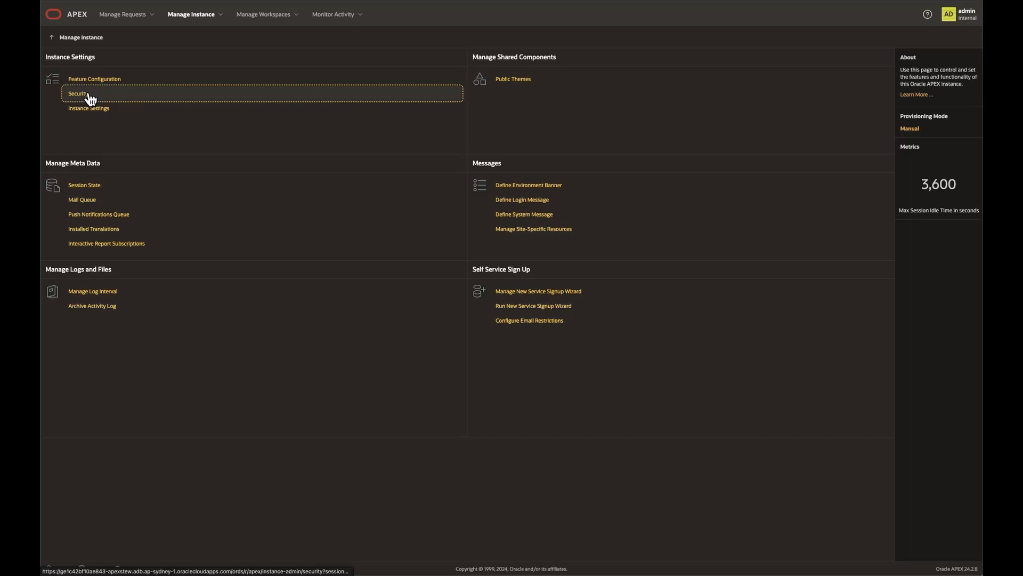
Edit the Social Sign-In development environment authentication scheme and set its authentication provider to Google
scroll(390, 191, down, 20)
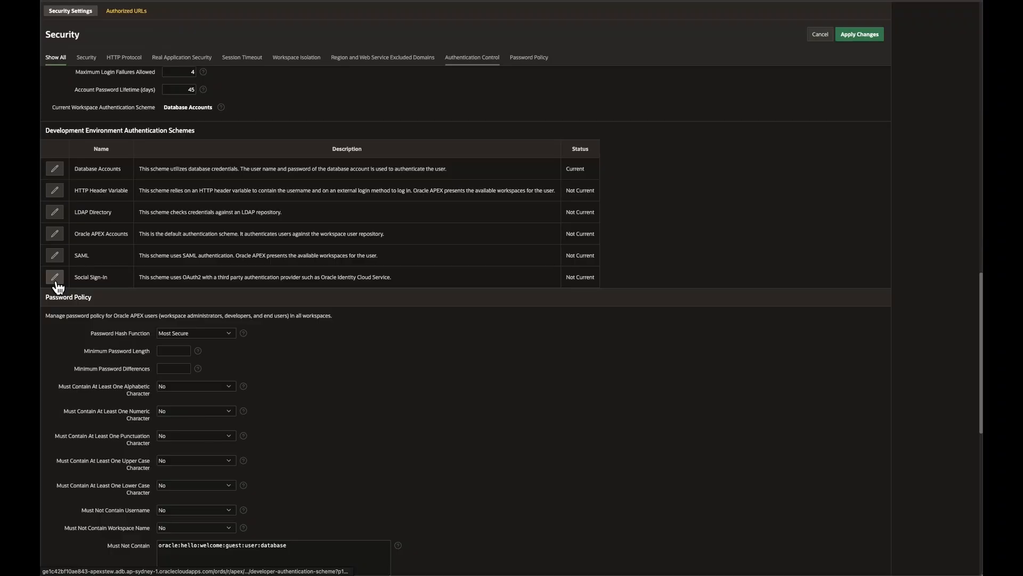
click(55, 277)
click(338, 202)
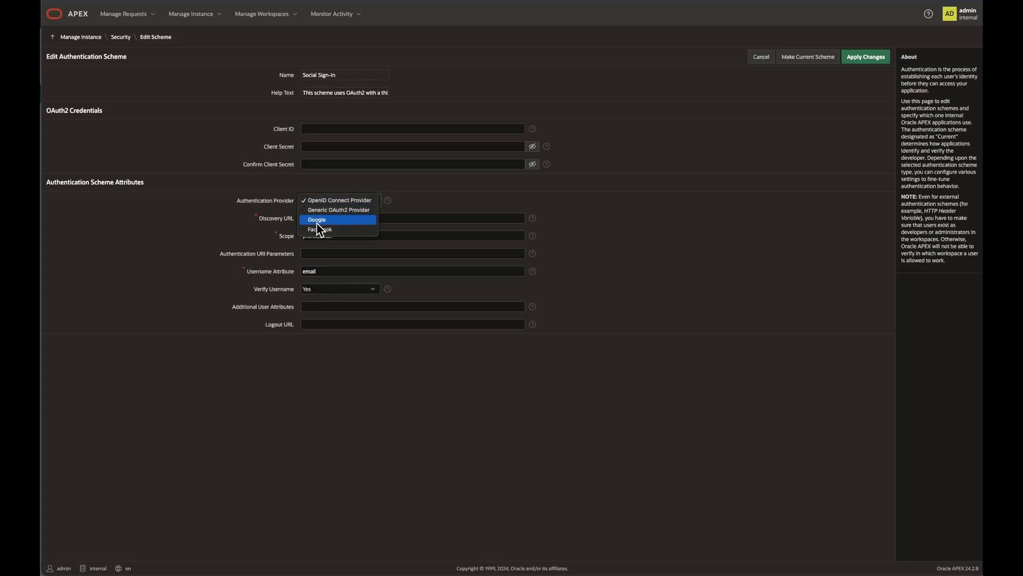
click(318, 220)
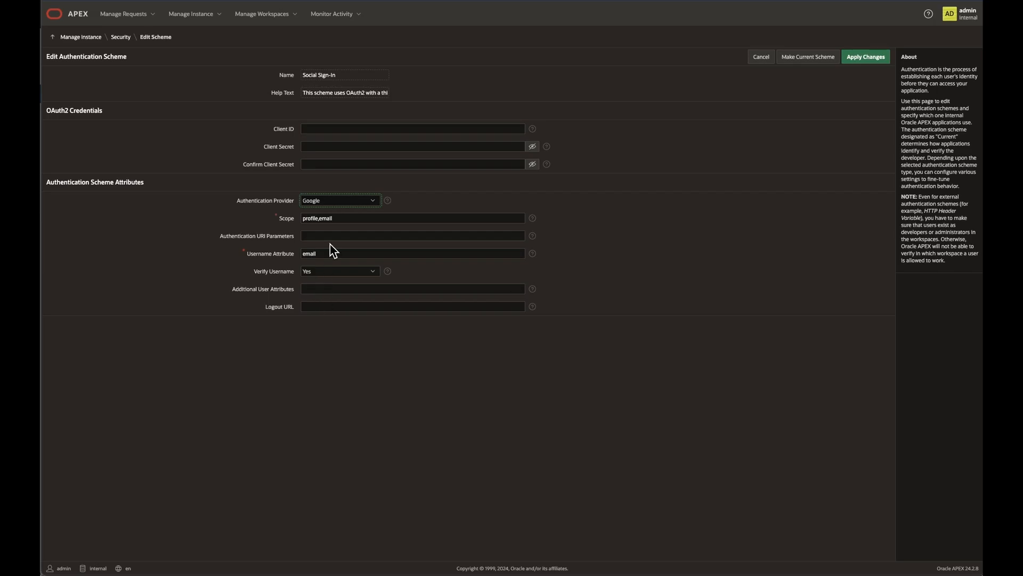
Paste the Google OAuth client ID and client secret into the Social Sign-In scheme, confirm the secret, and apply the changes
click(361, 130)
key(ctrl+v)
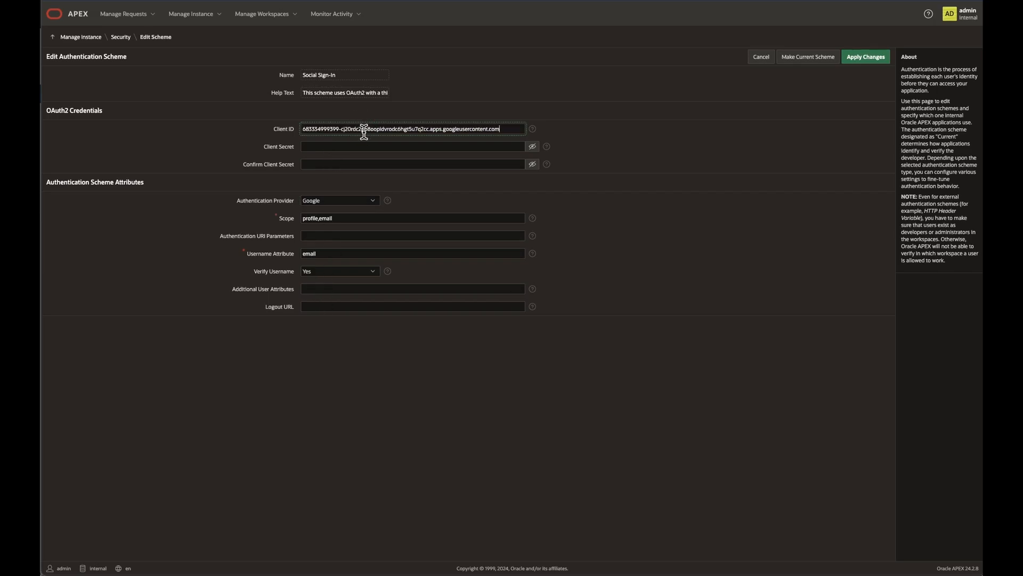
click(326, 149)
key(ctrl+v)
click(323, 165)
key(ctrl+v)
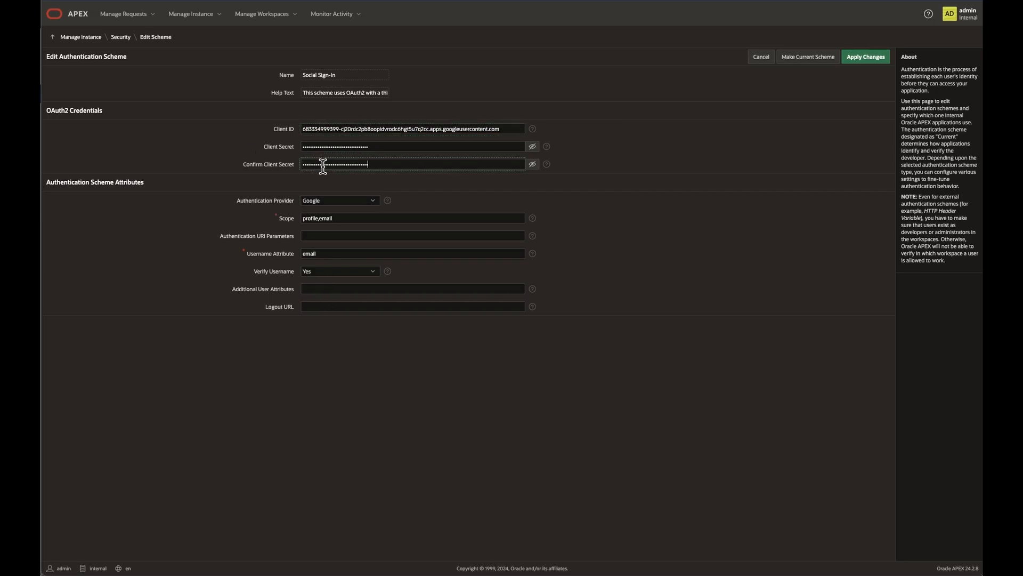
click(876, 59)
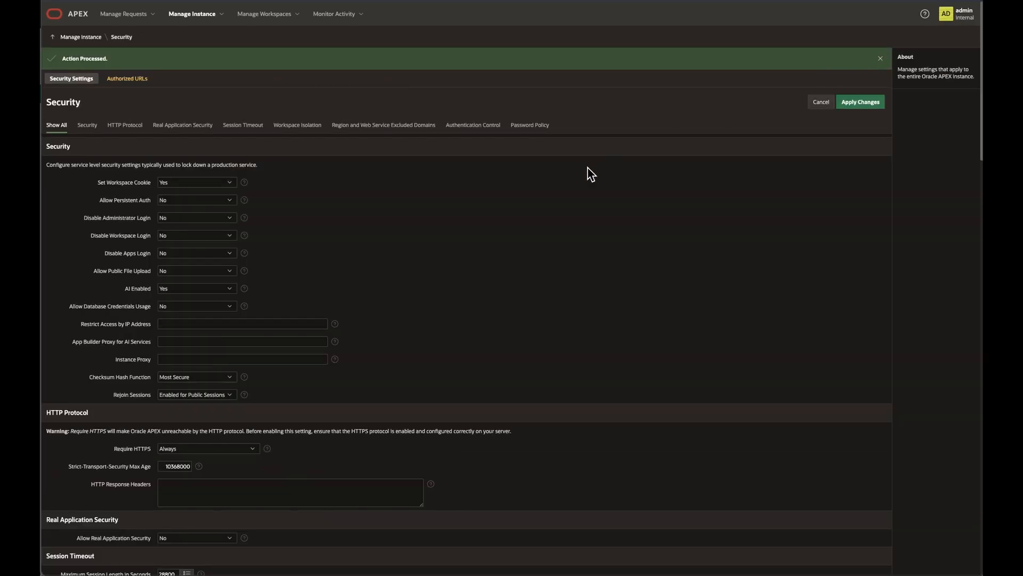
Reopen the Social Sign-In development environment scheme and make it the current authentication scheme, confirming the change
scroll(549, 198, down, 3)
scroll(548, 193, down, 15)
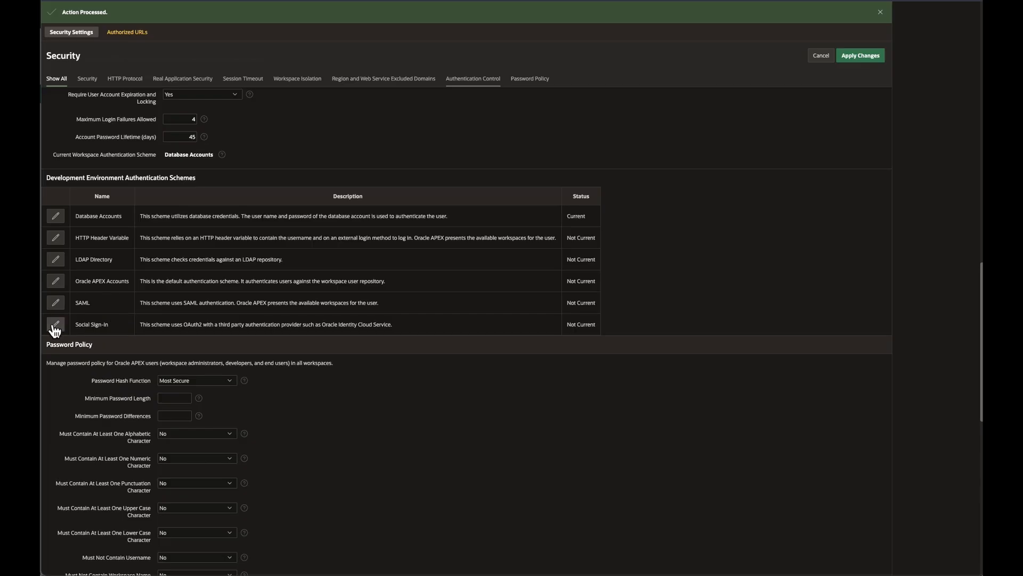
click(55, 328)
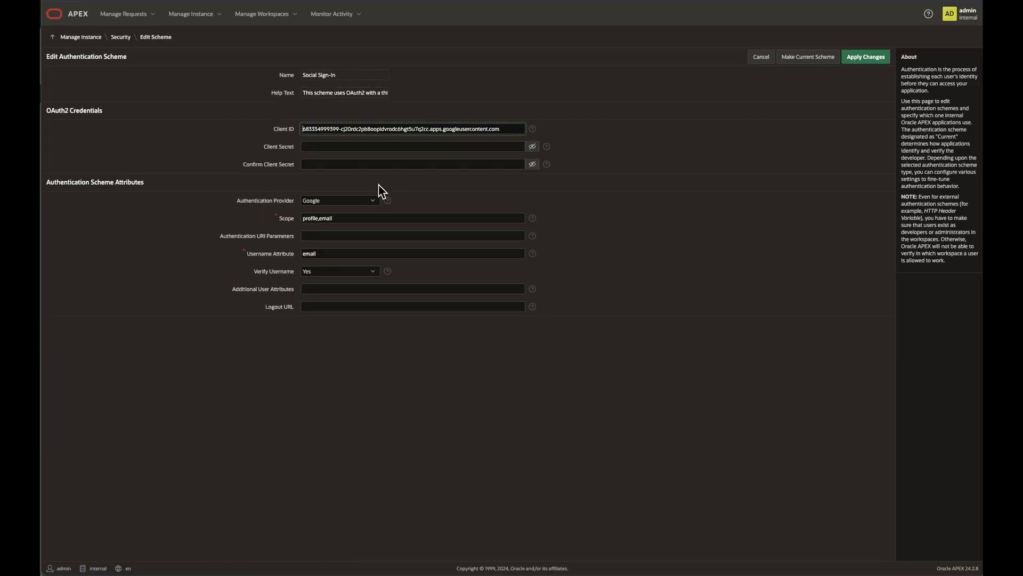
click(807, 56)
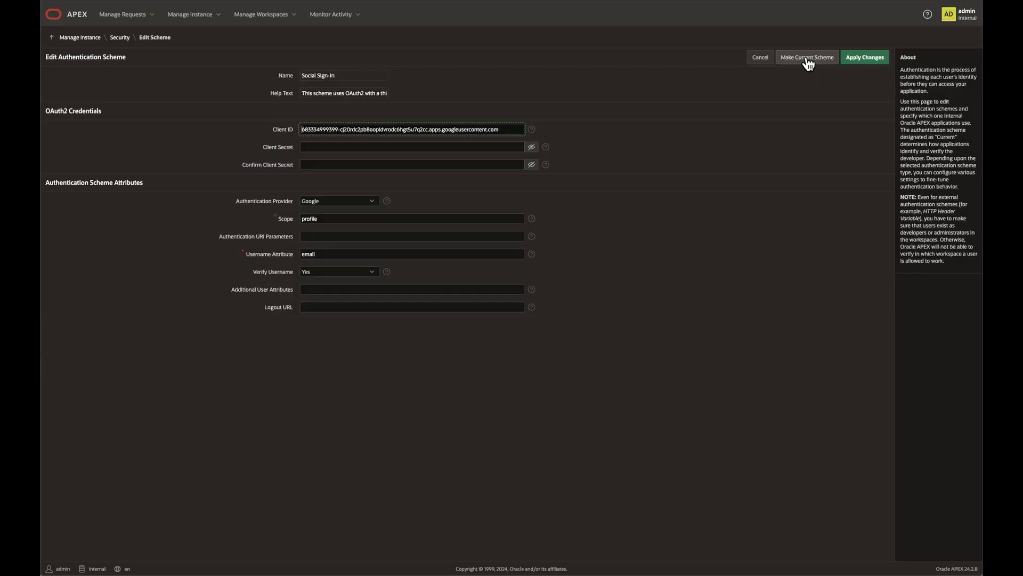
click(806, 56)
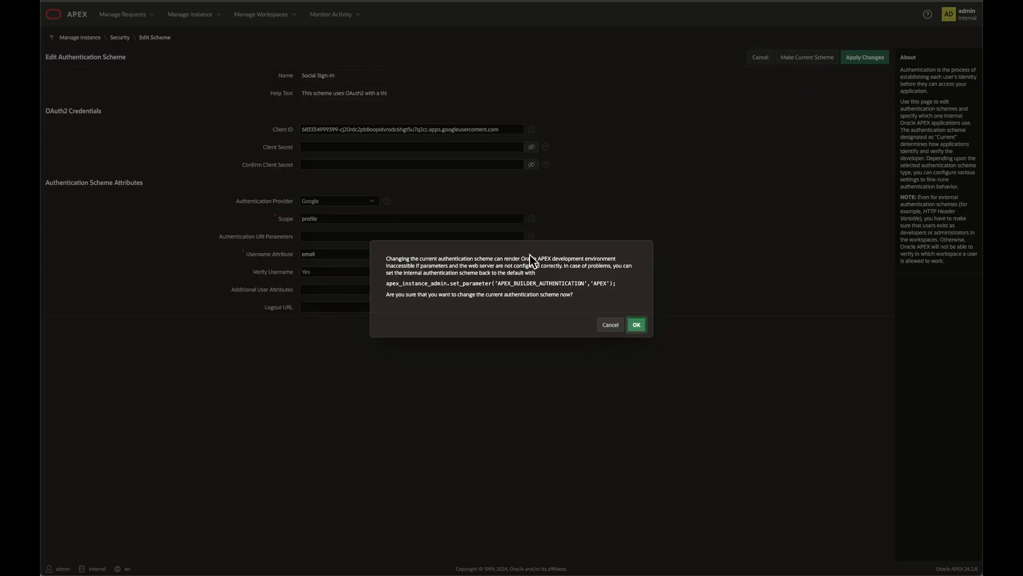
drag(628, 283, 387, 287)
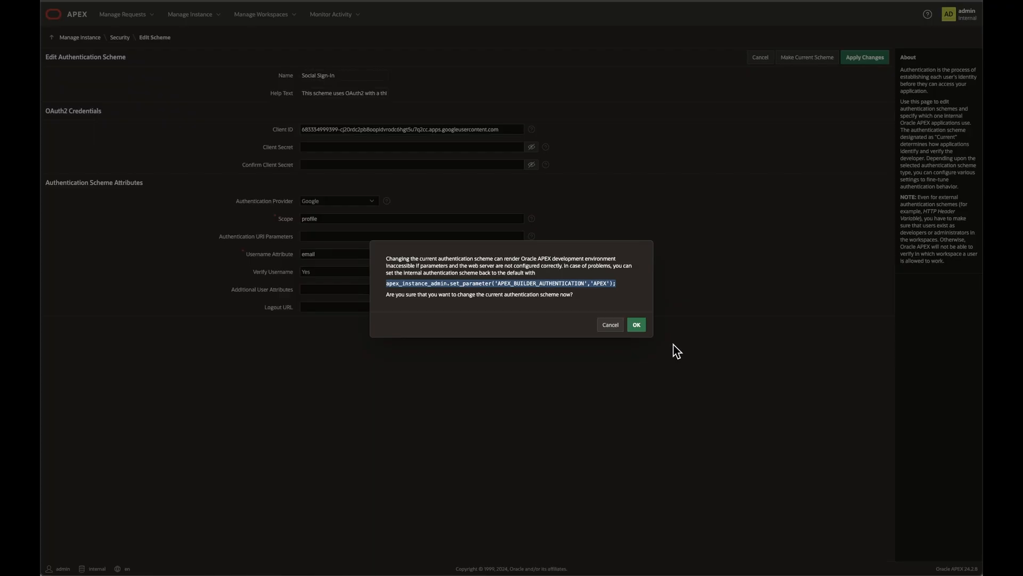
click(643, 331)
click(642, 331)
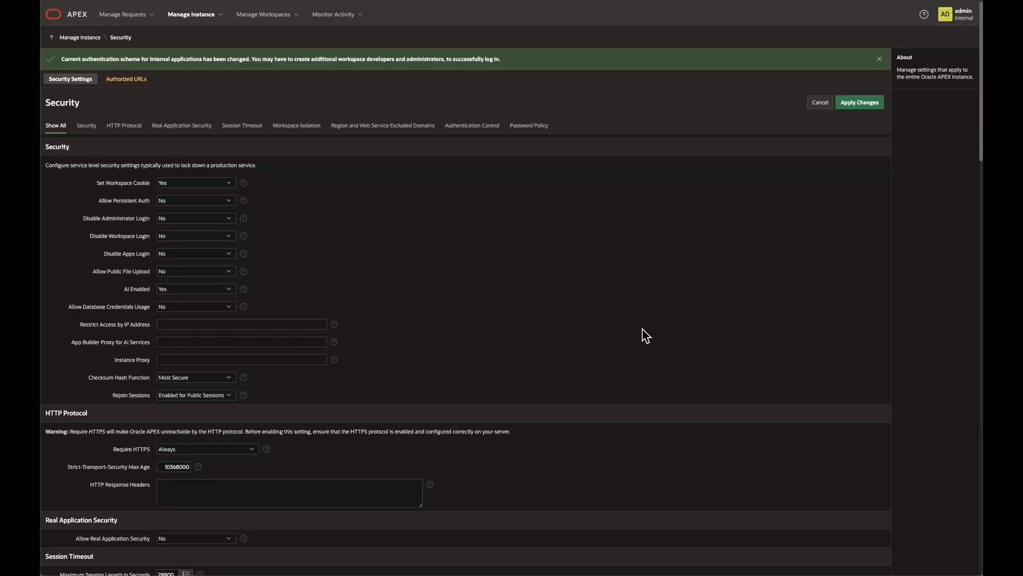
Start a new user under workspace developers and users, entering the Google e-mail as username and email address plus the first and last name
click(94, 42)
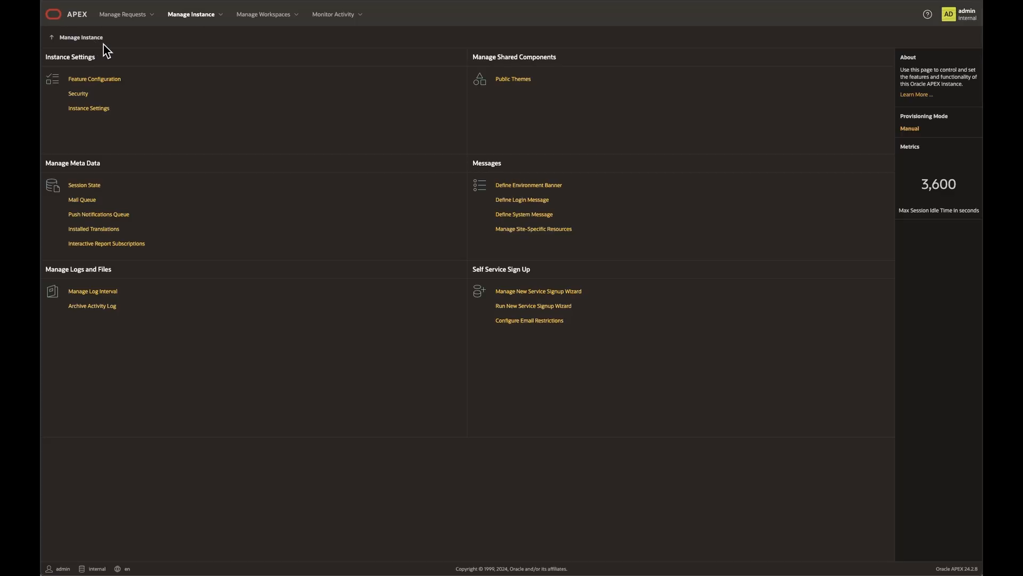
click(296, 16)
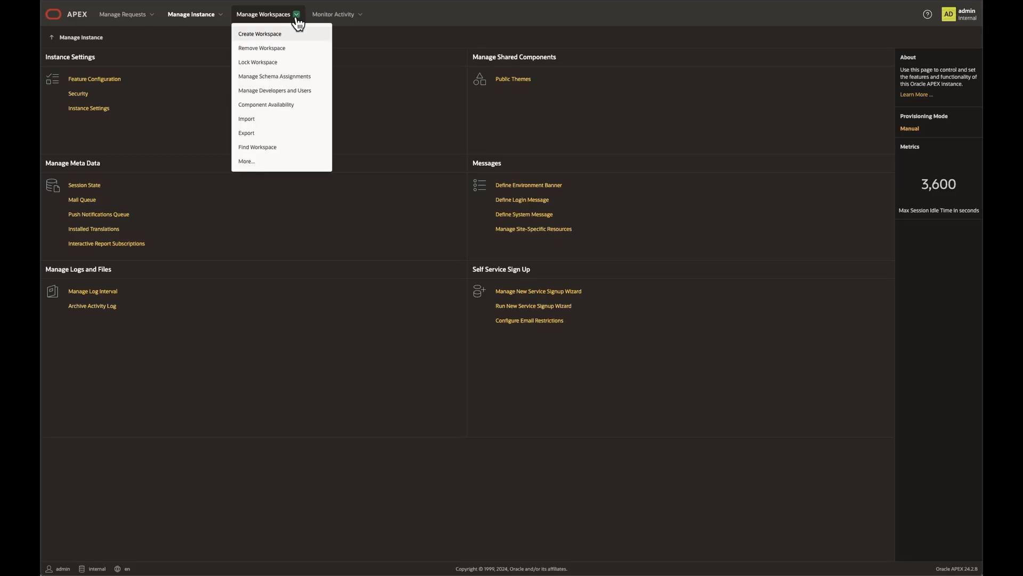
click(302, 92)
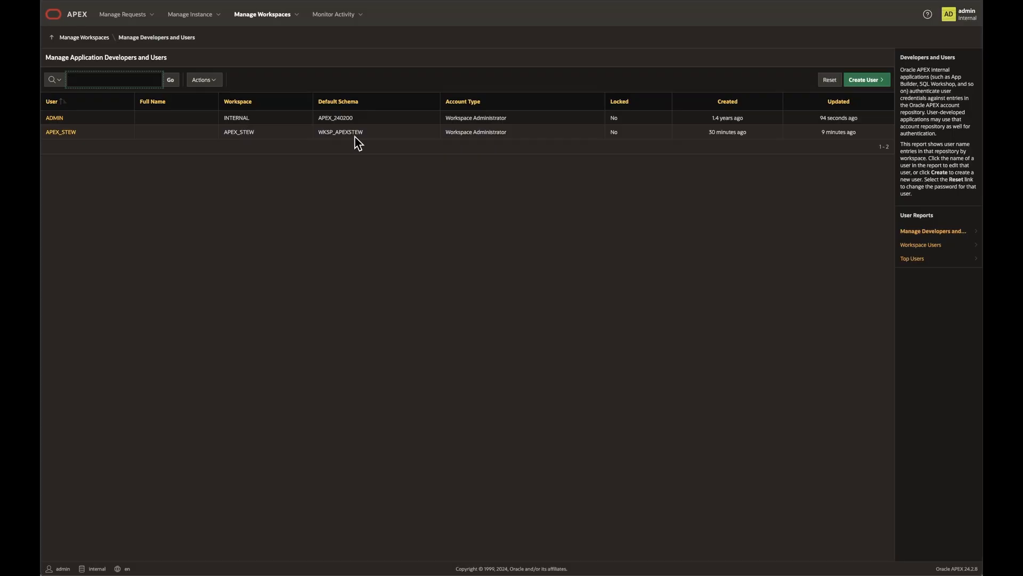
click(860, 84)
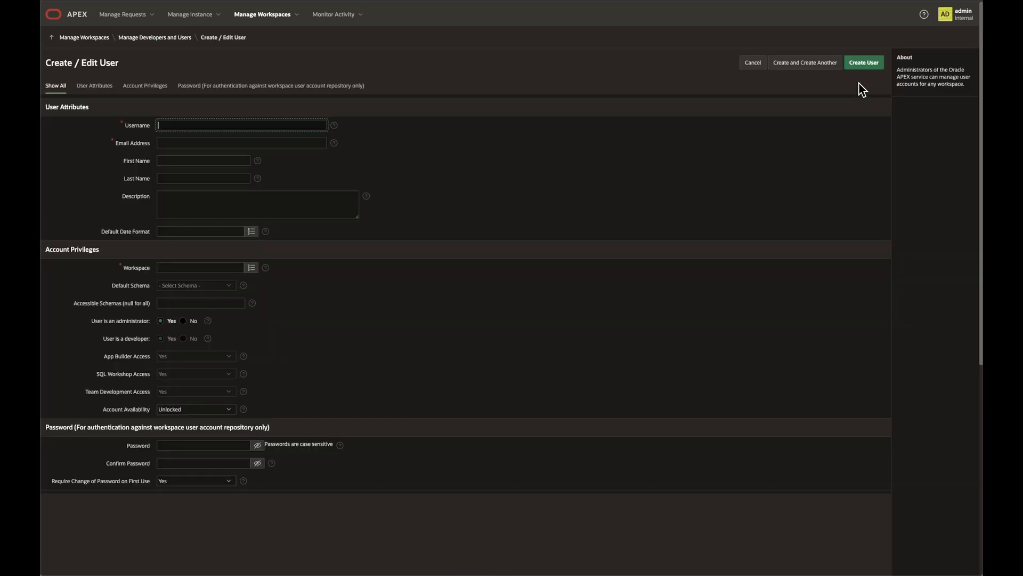
key(Tab)
key(ctrl+v)
key(Tab)
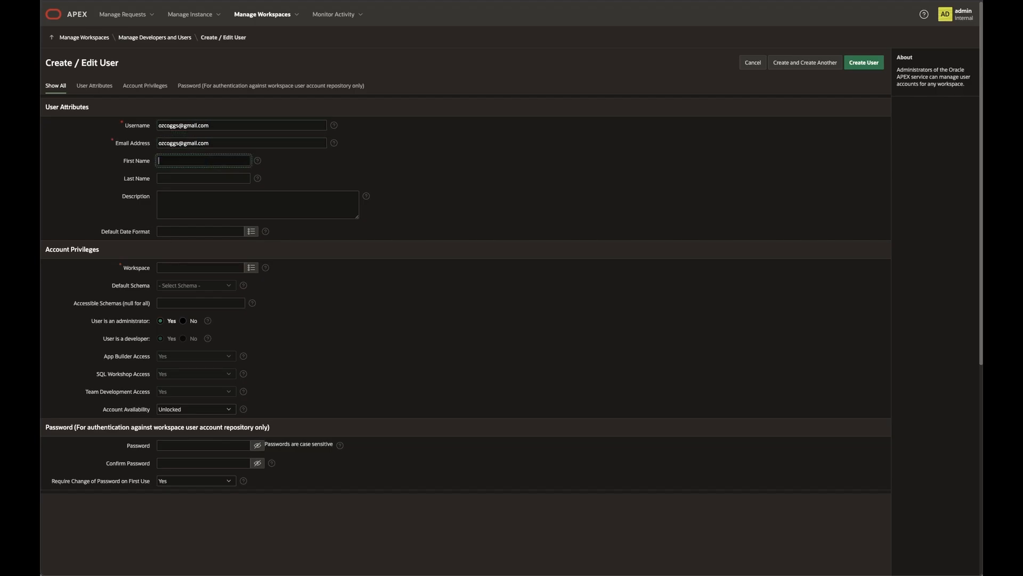
key(Tab)
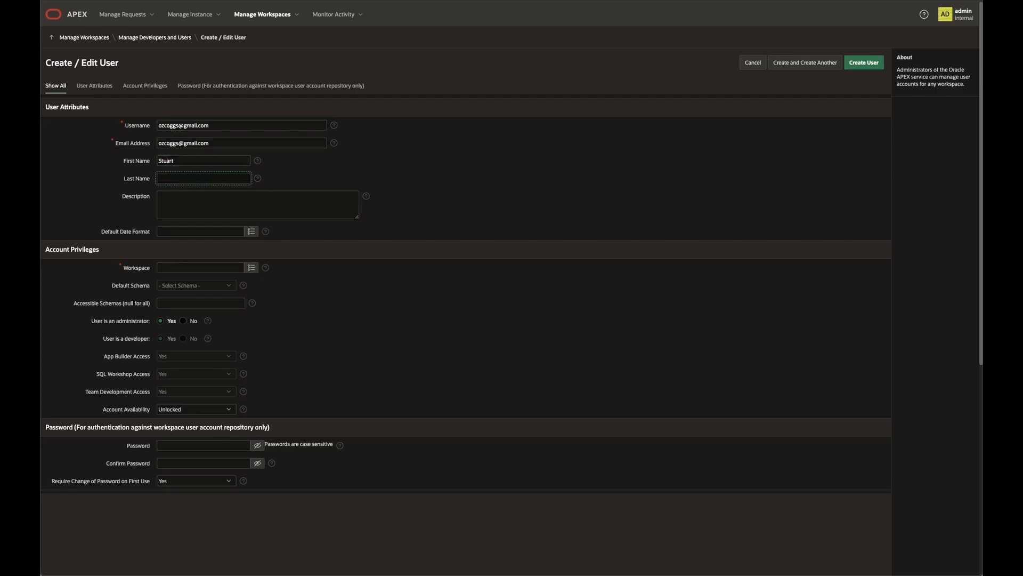
Assign the new user to the APEX_STEW workspace and set Require Change of Password on First Use to No
click(250, 271)
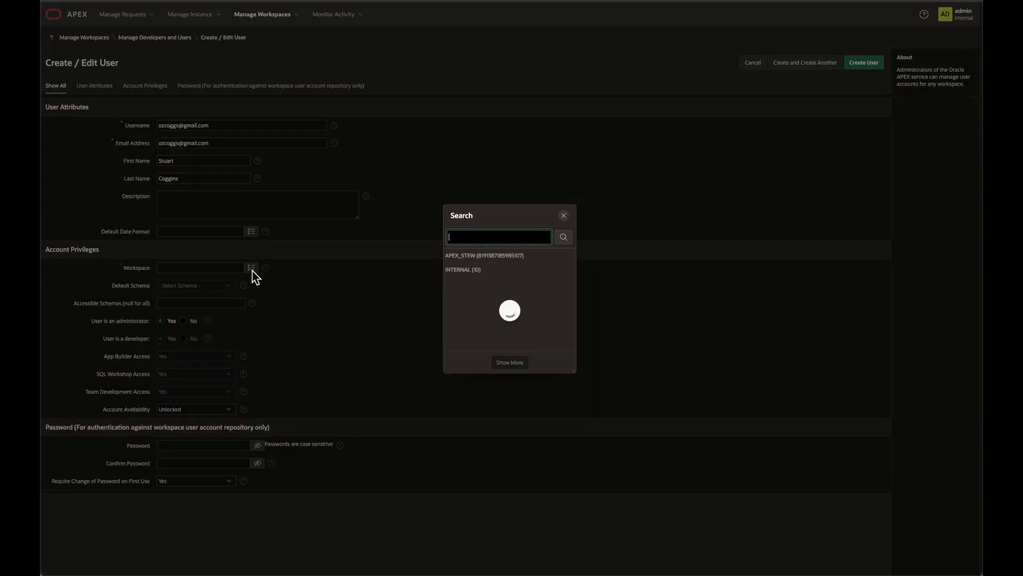
click(458, 260)
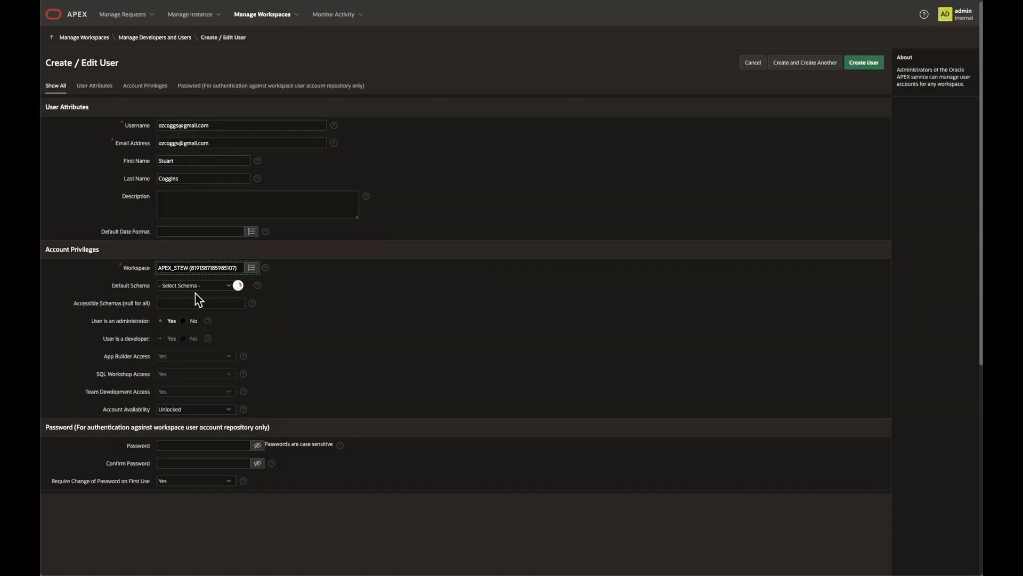
scroll(292, 333, down, 1)
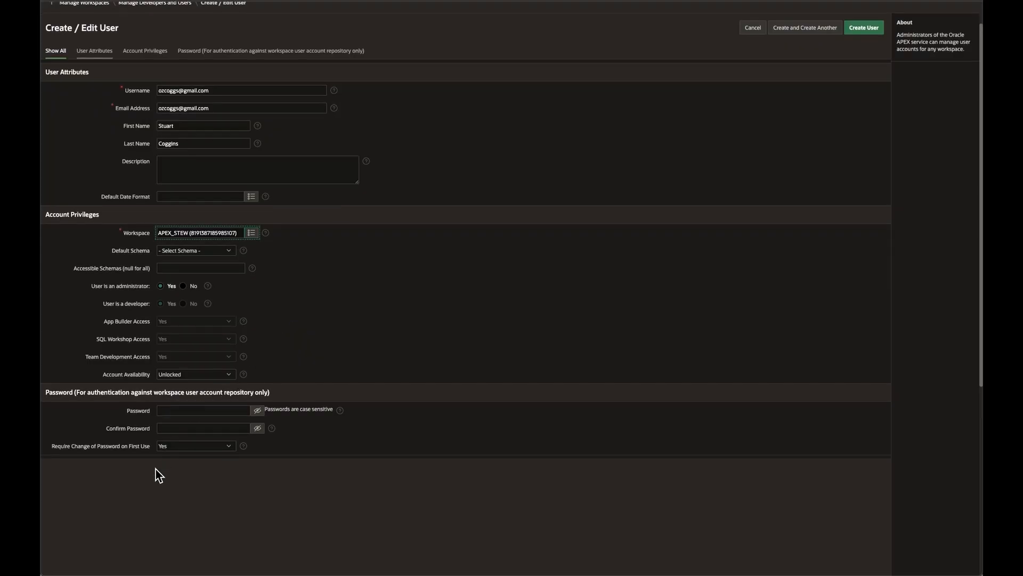
click(172, 448)
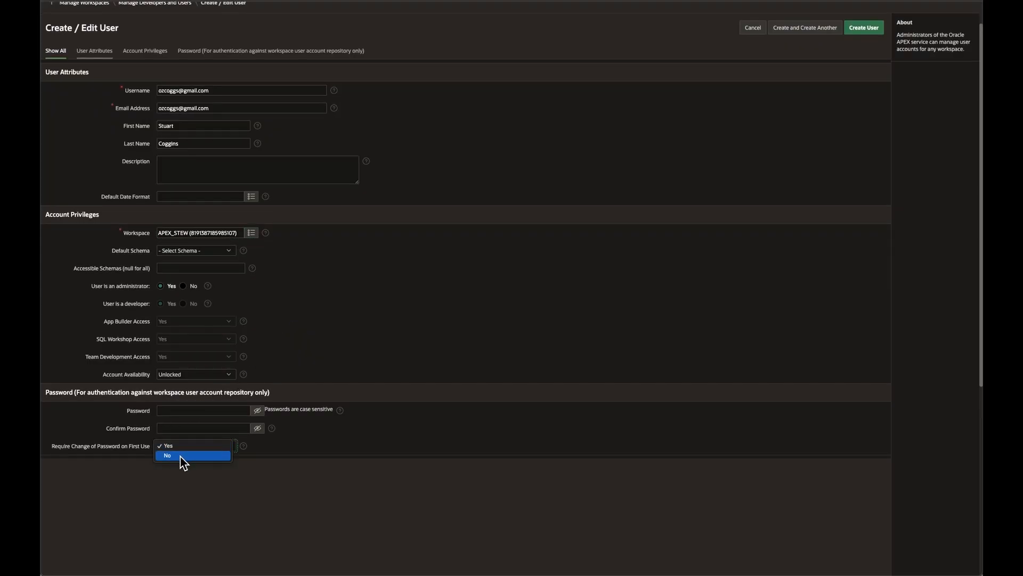
click(172, 457)
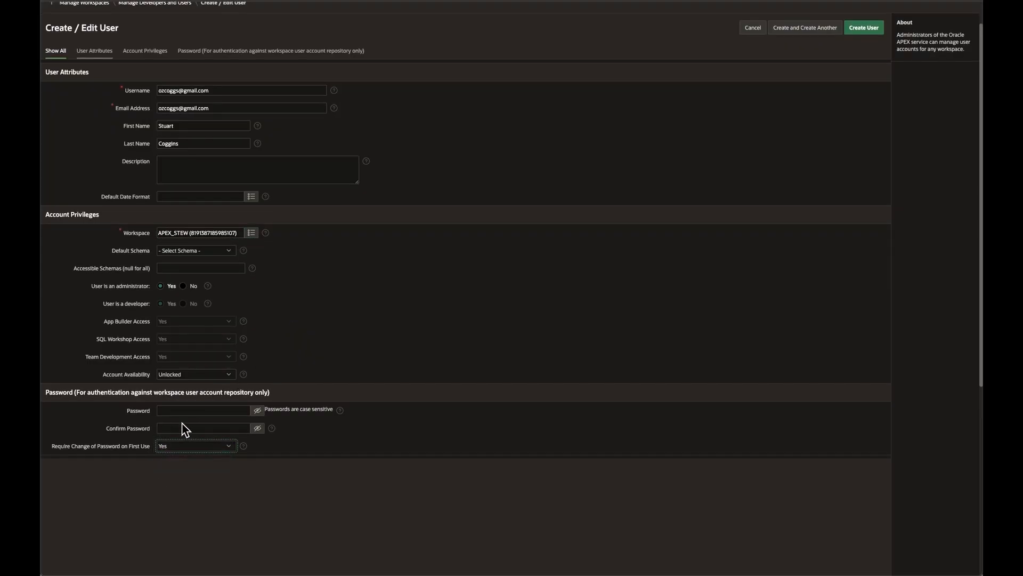
Enter and confirm the APEX_STEW user's password, and create the user while continuing with another blank user form
click(178, 411)
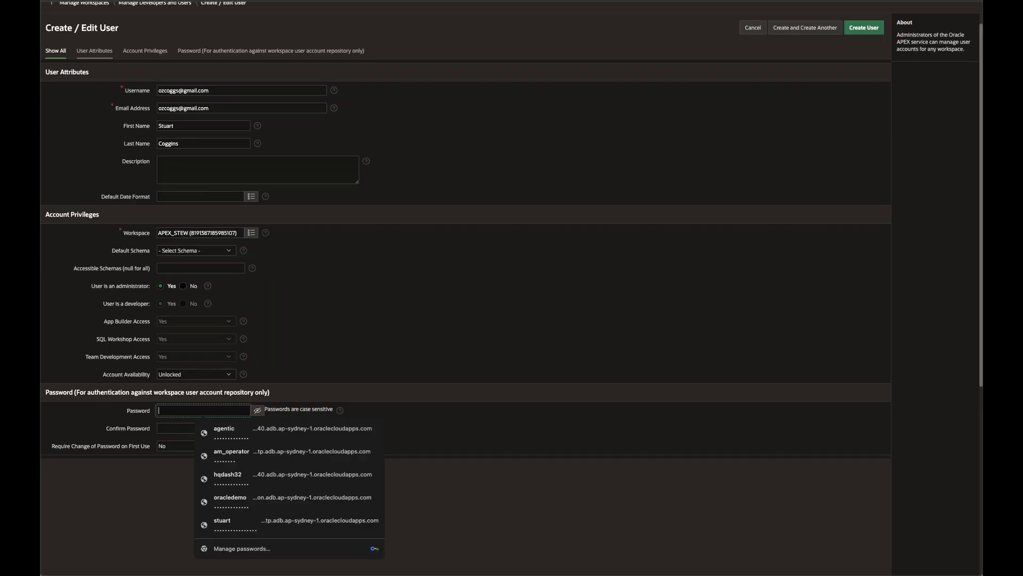
click(164, 416)
key(super+v)
click(171, 431)
key(super+v)
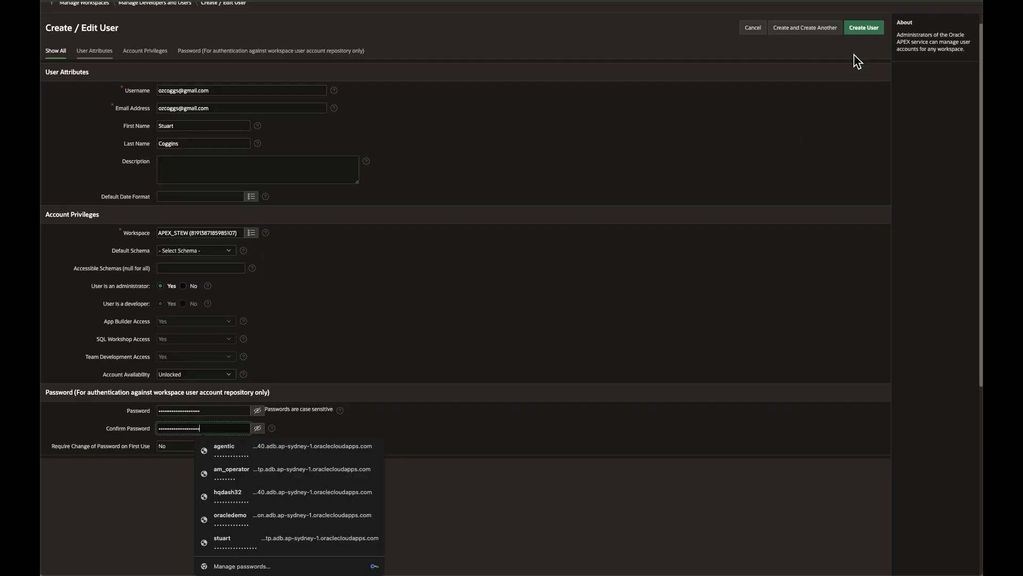
click(811, 33)
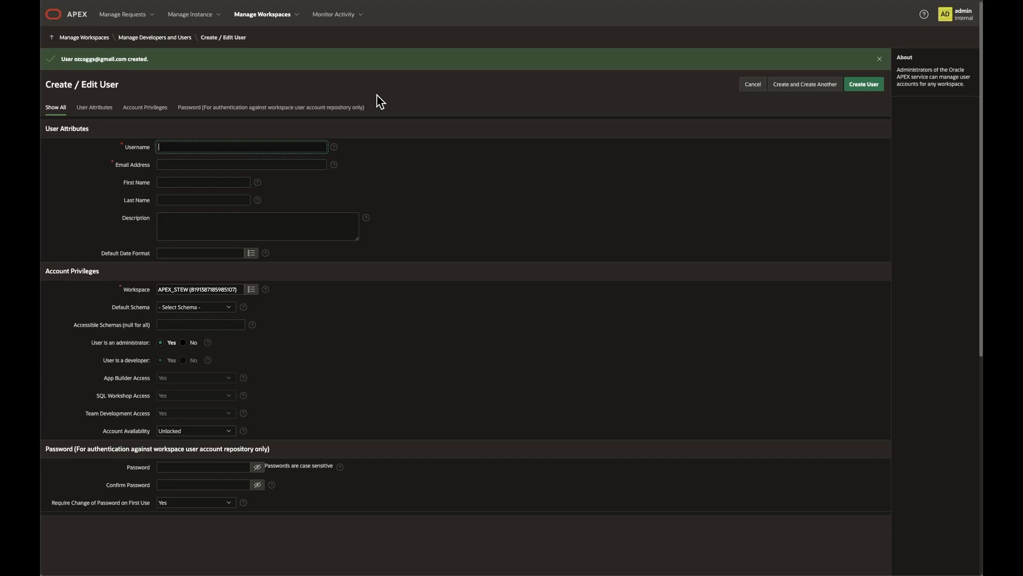
Fill in the second user with the same Google e-mail as username and email address, the same names, and the INTERNAL workspace
key(Tab)
key(ctrl+v)
key(Tab)
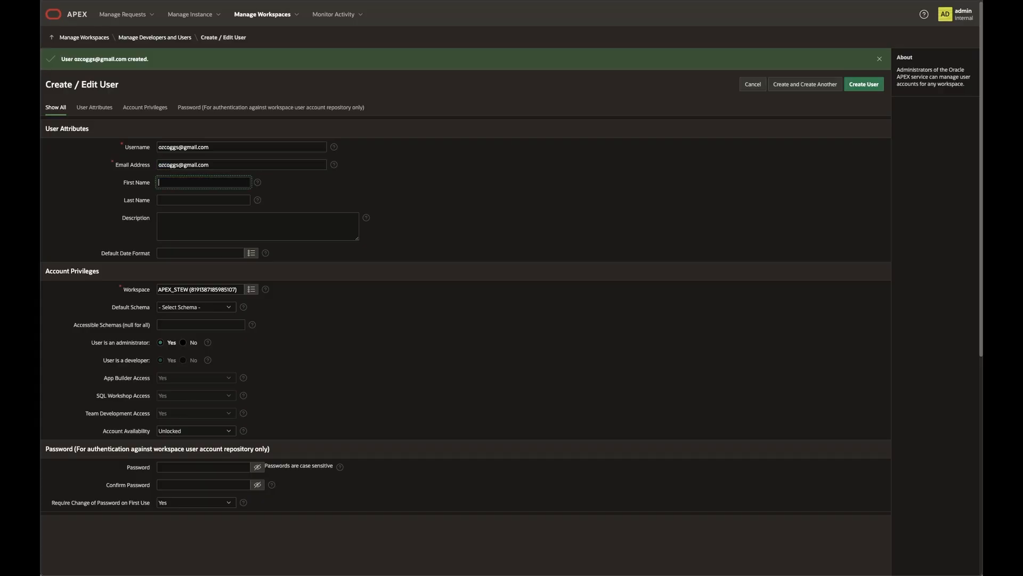
key(Tab)
text(C)
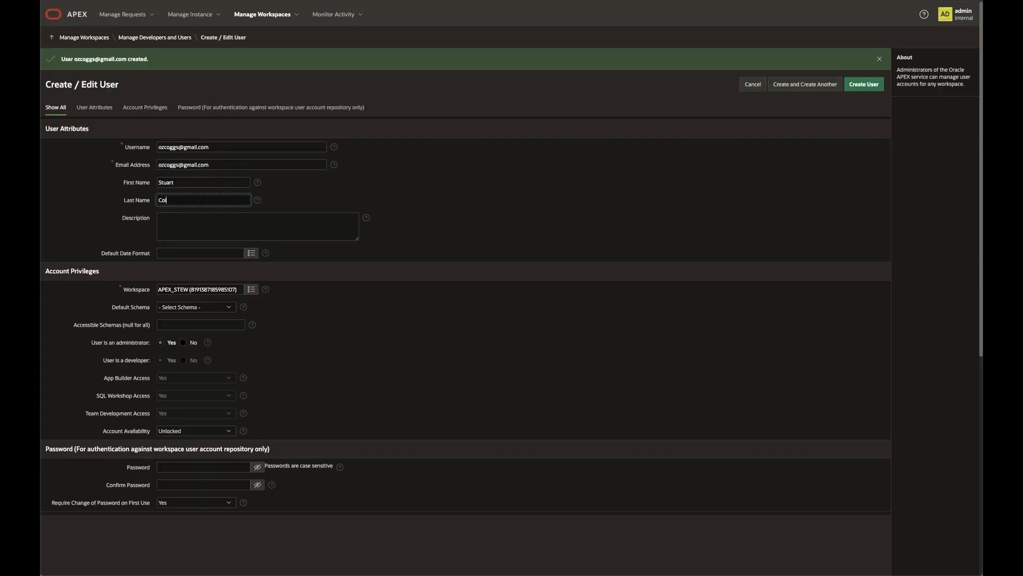
key(Tab)
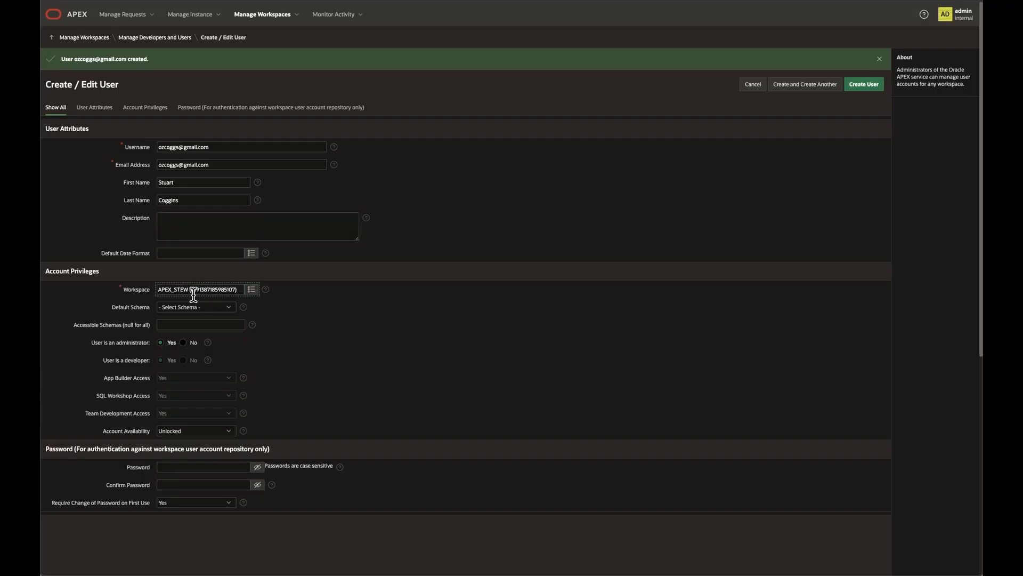
click(254, 291)
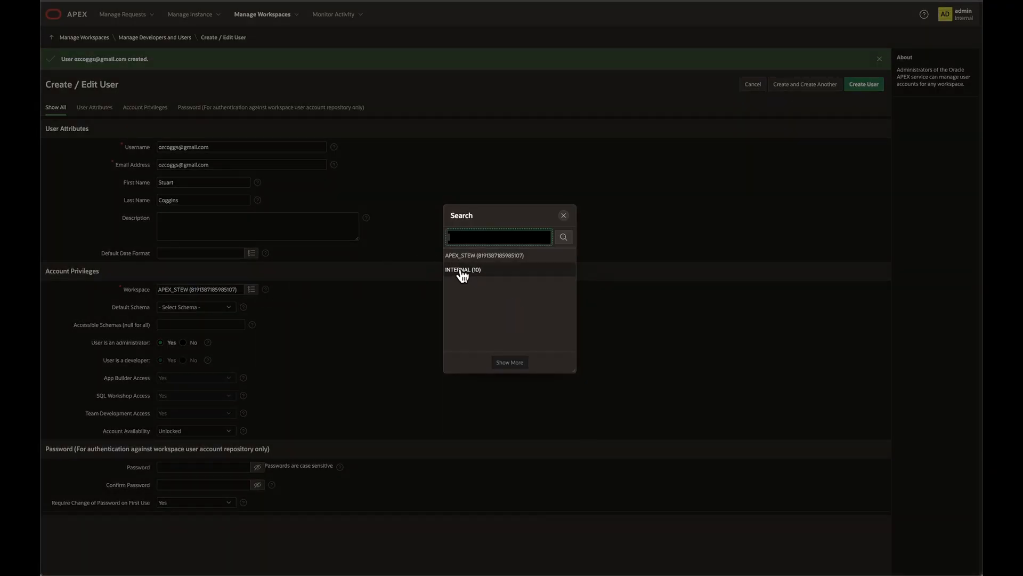
click(460, 270)
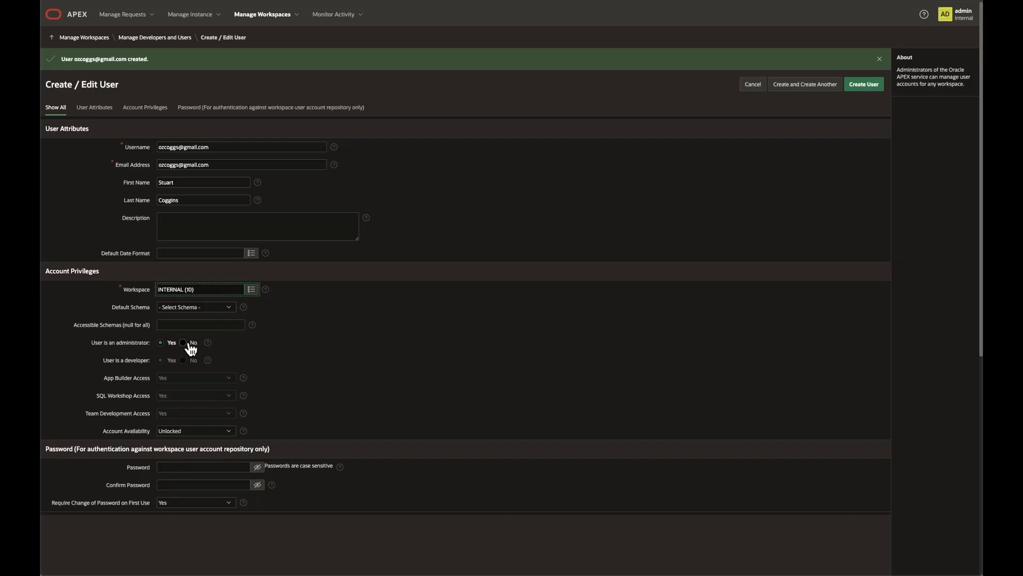
Enter and confirm the INTERNAL user's password, set Require Change of Password on First Use to No, and create the user
click(191, 467)
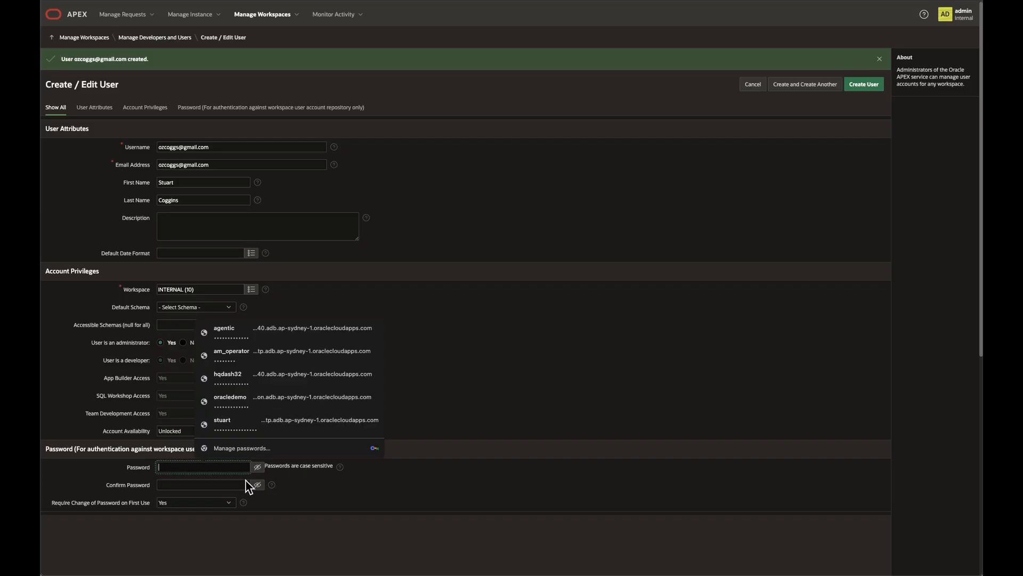
click(171, 485)
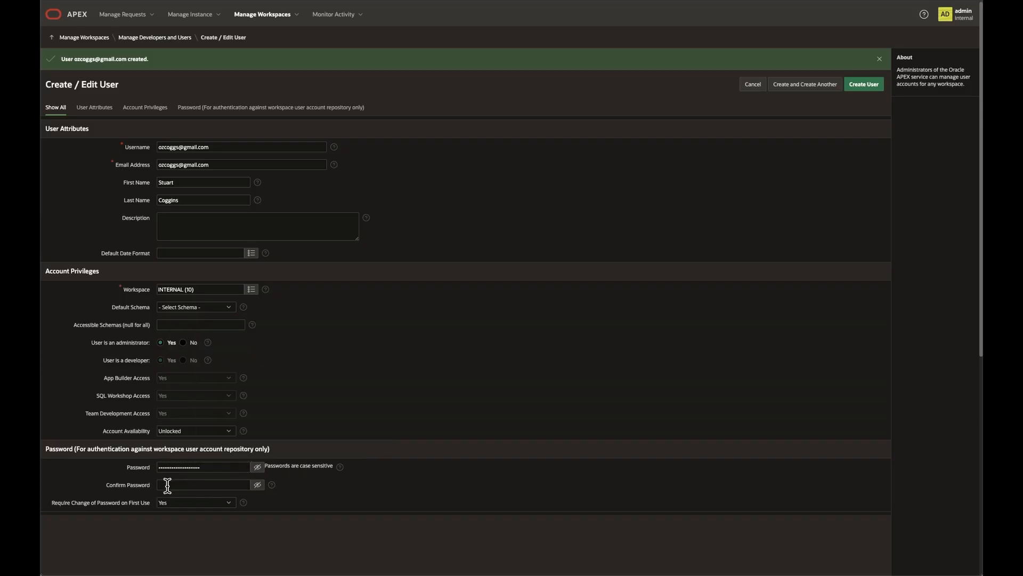
key(ctrl+v)
click(173, 504)
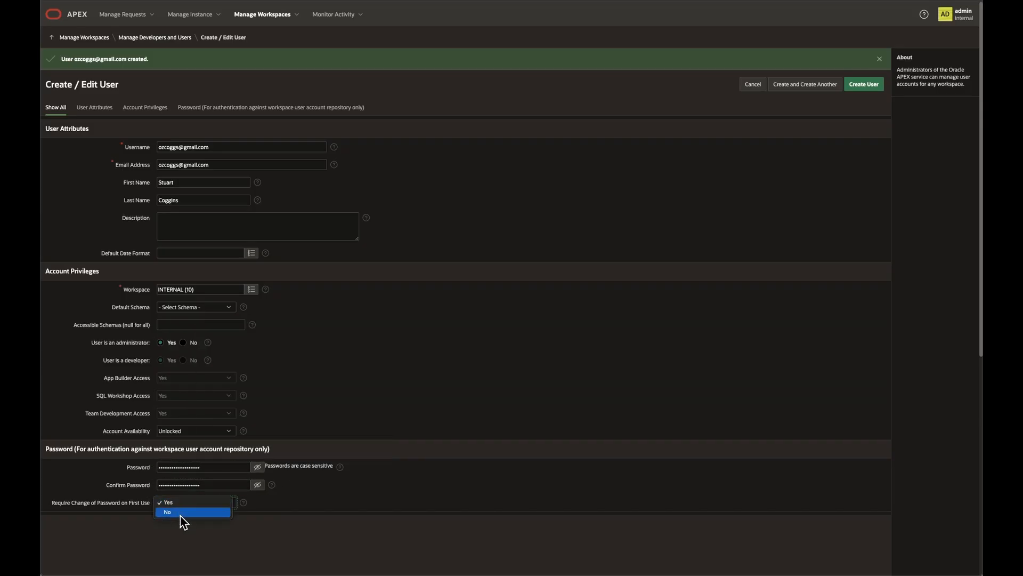
click(183, 519)
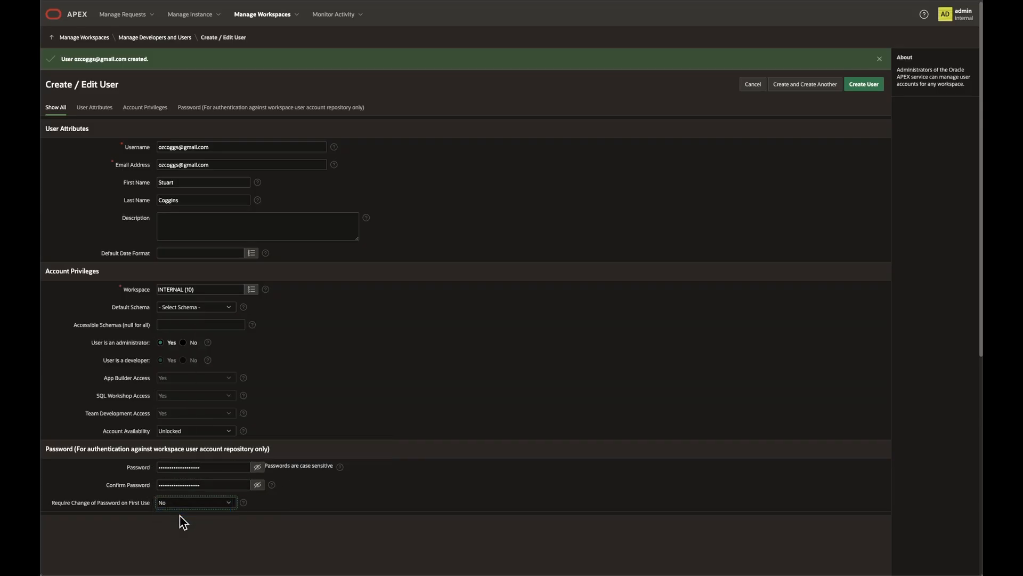
click(861, 89)
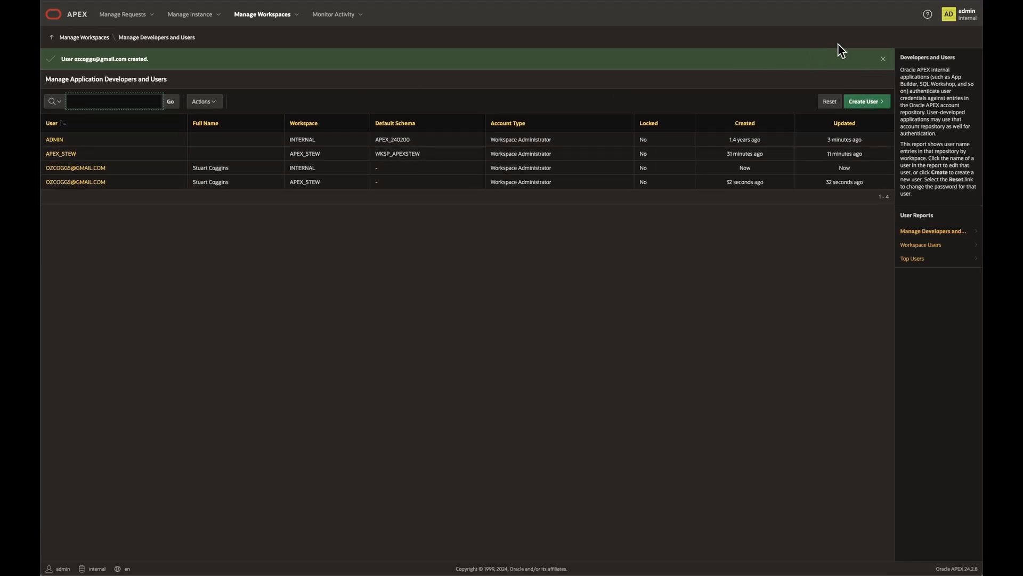
Sign the ADMIN user out of APEX Administration Services
click(949, 18)
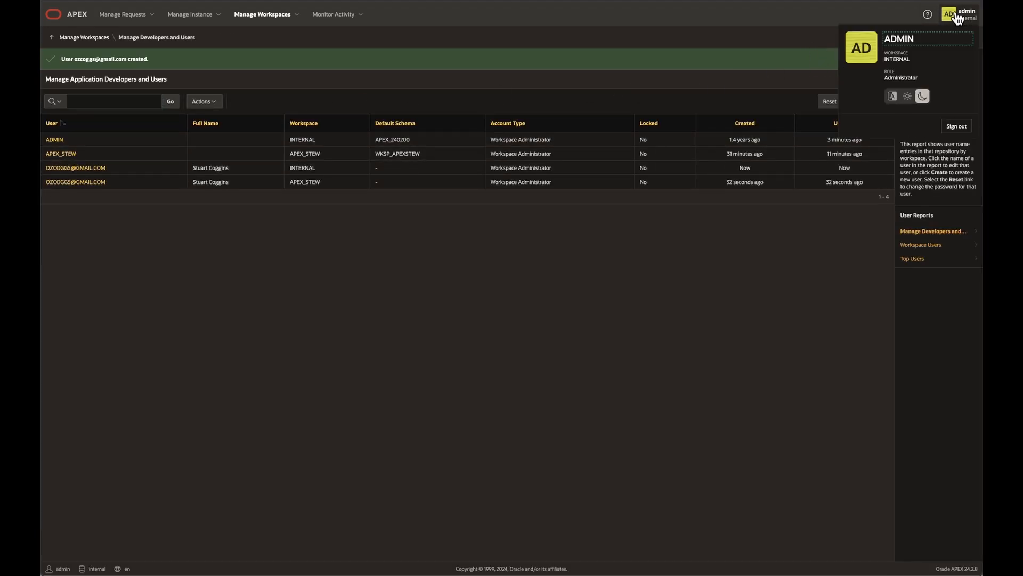
click(956, 126)
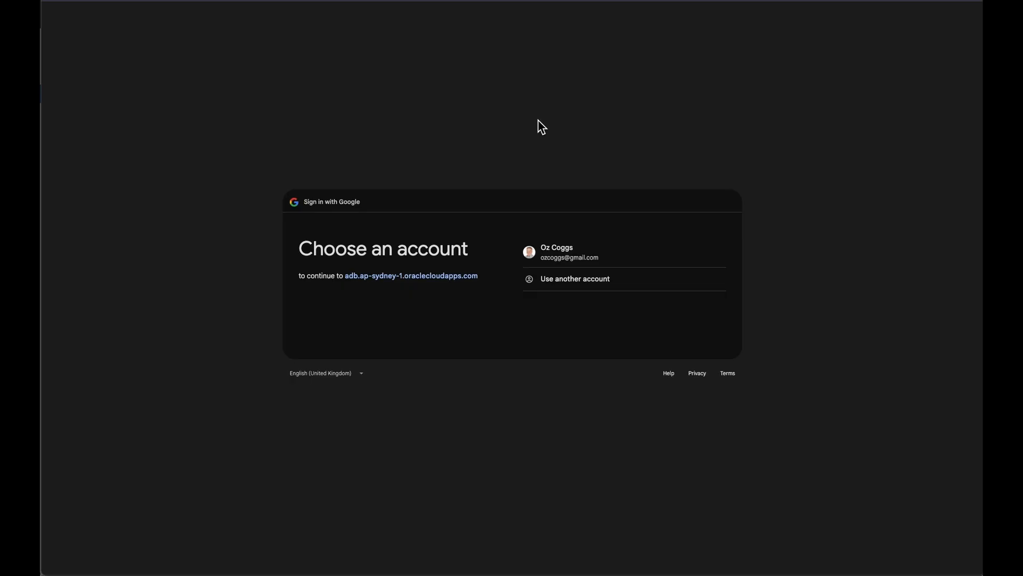
Sign in to Oracle APEX with the existing Google account, allow the requested access, and enter the APEX_STEW workspace
click(574, 261)
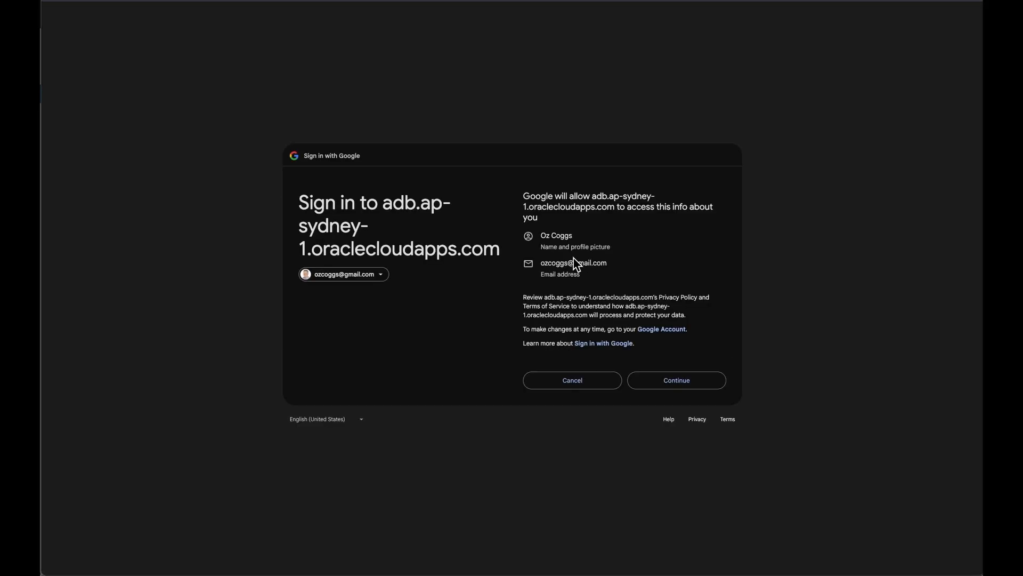
click(651, 380)
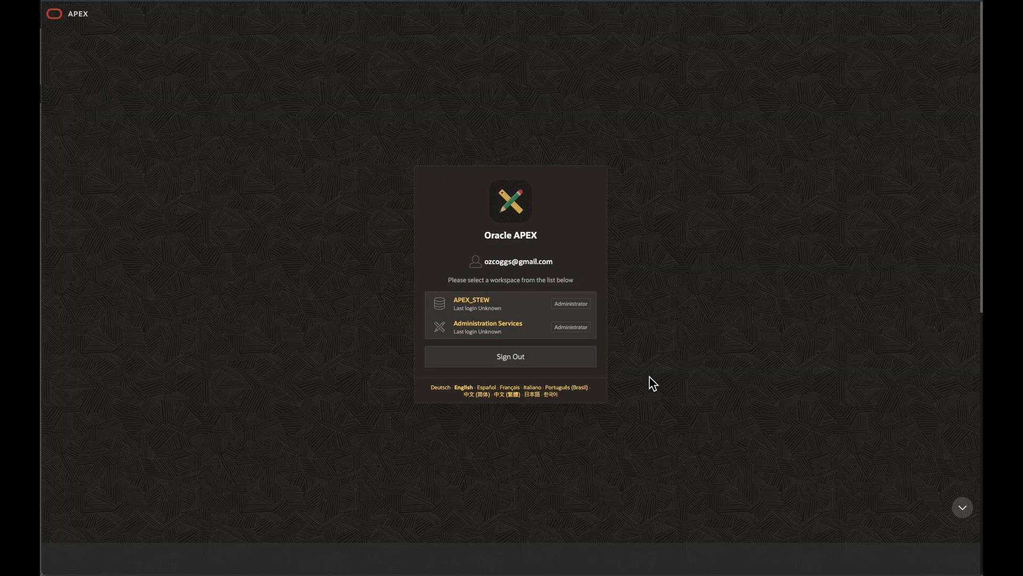
click(473, 304)
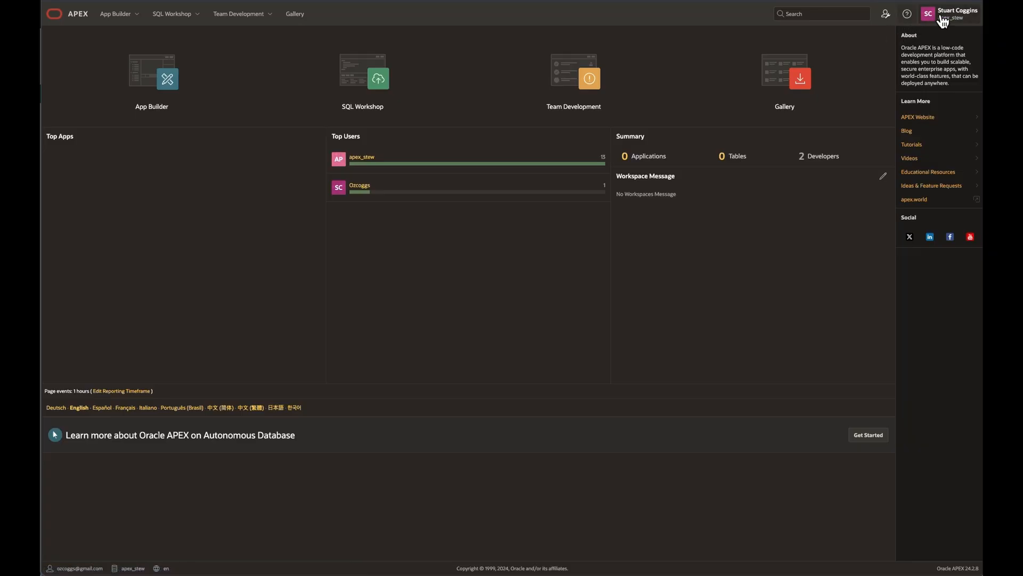
Switch from the APEX_STEW workspace to Administration Services and open the Manage Instance page
click(961, 16)
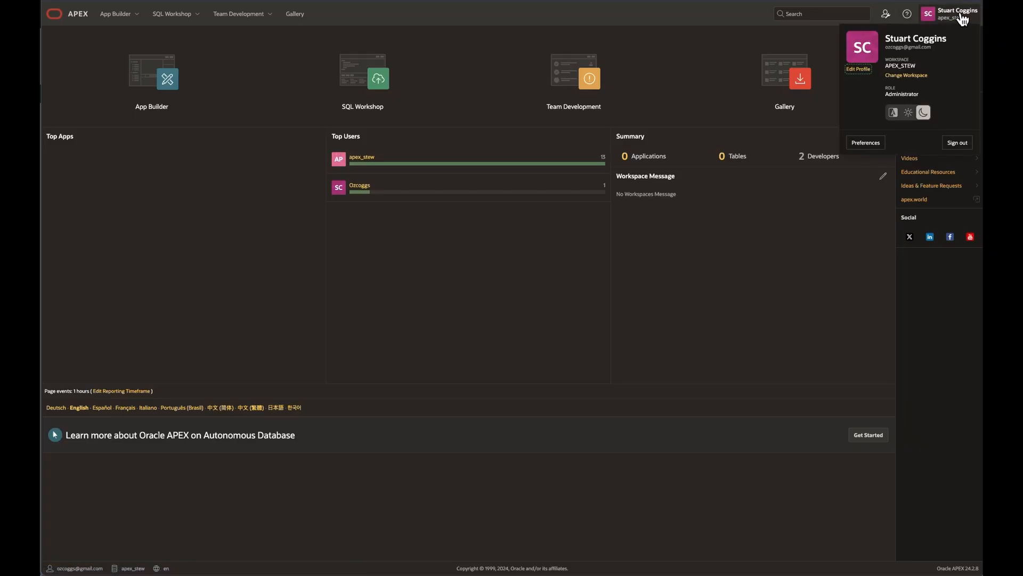
click(912, 79)
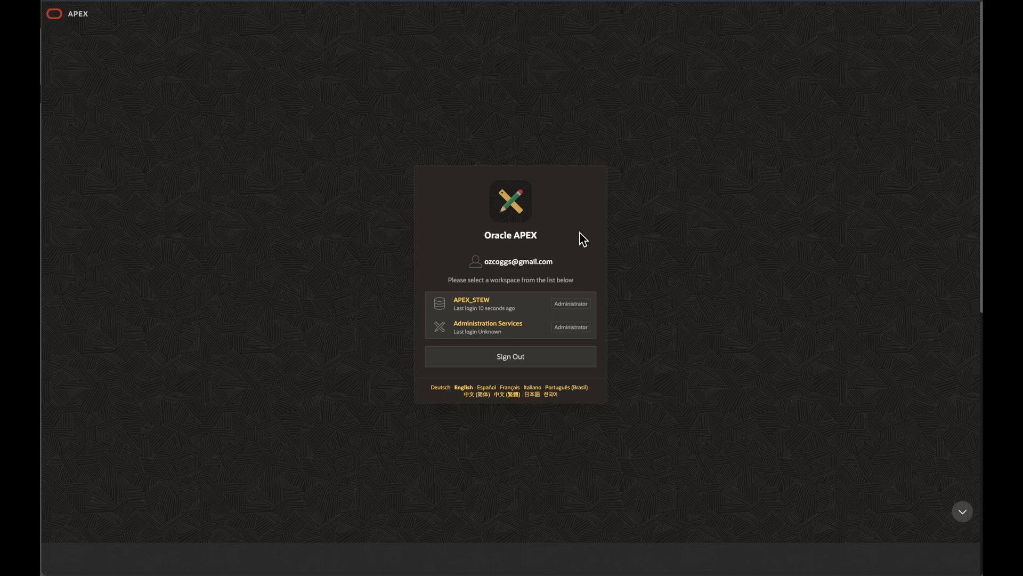
click(462, 335)
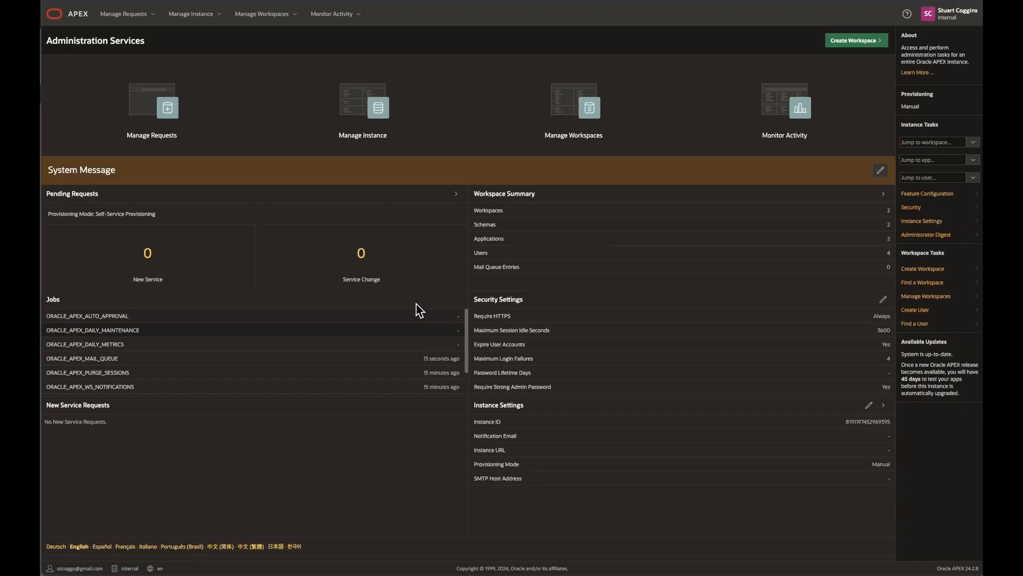
click(357, 145)
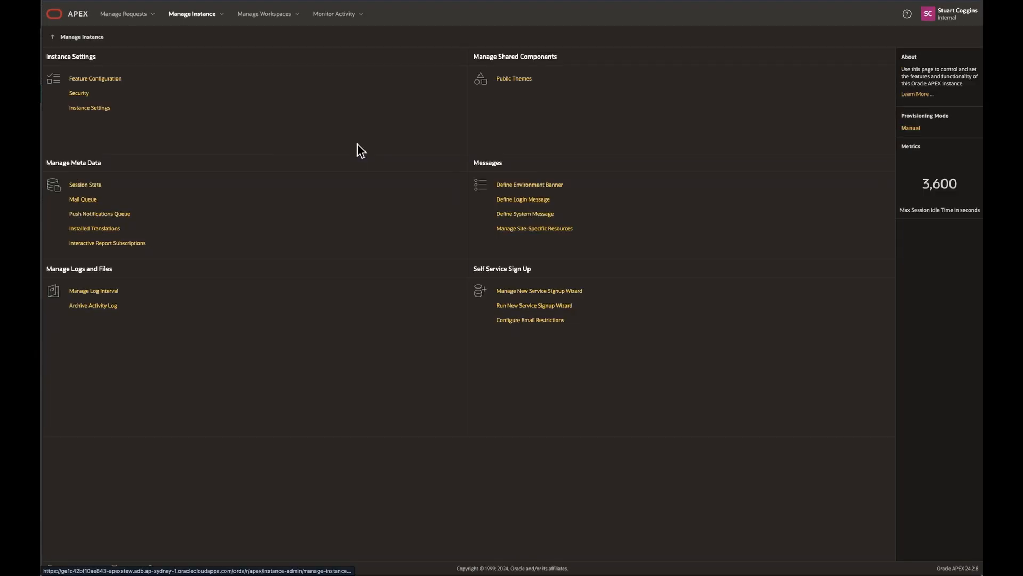